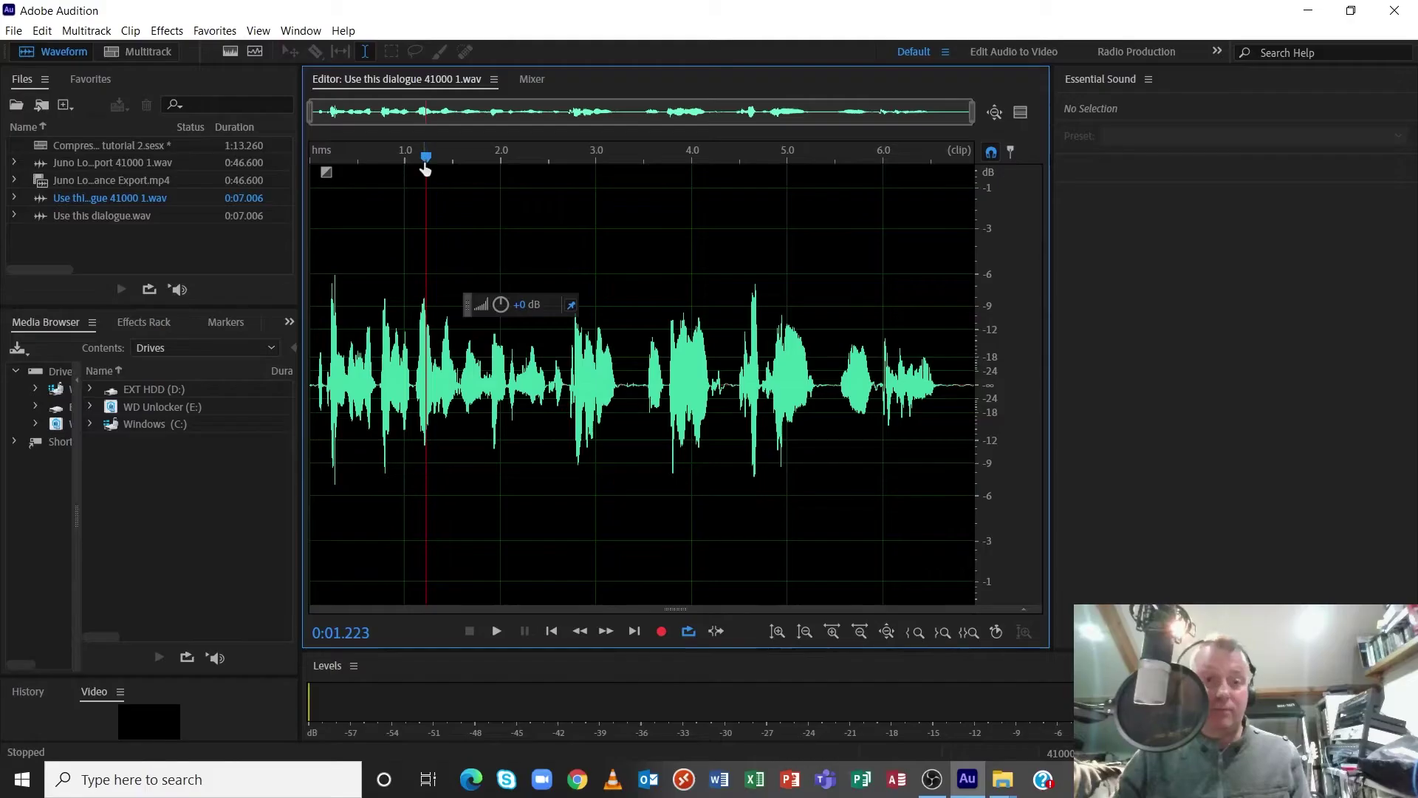
Step: Play back the open dialogue clip in the Waveform editor
{"action": "key", "text": "space"}
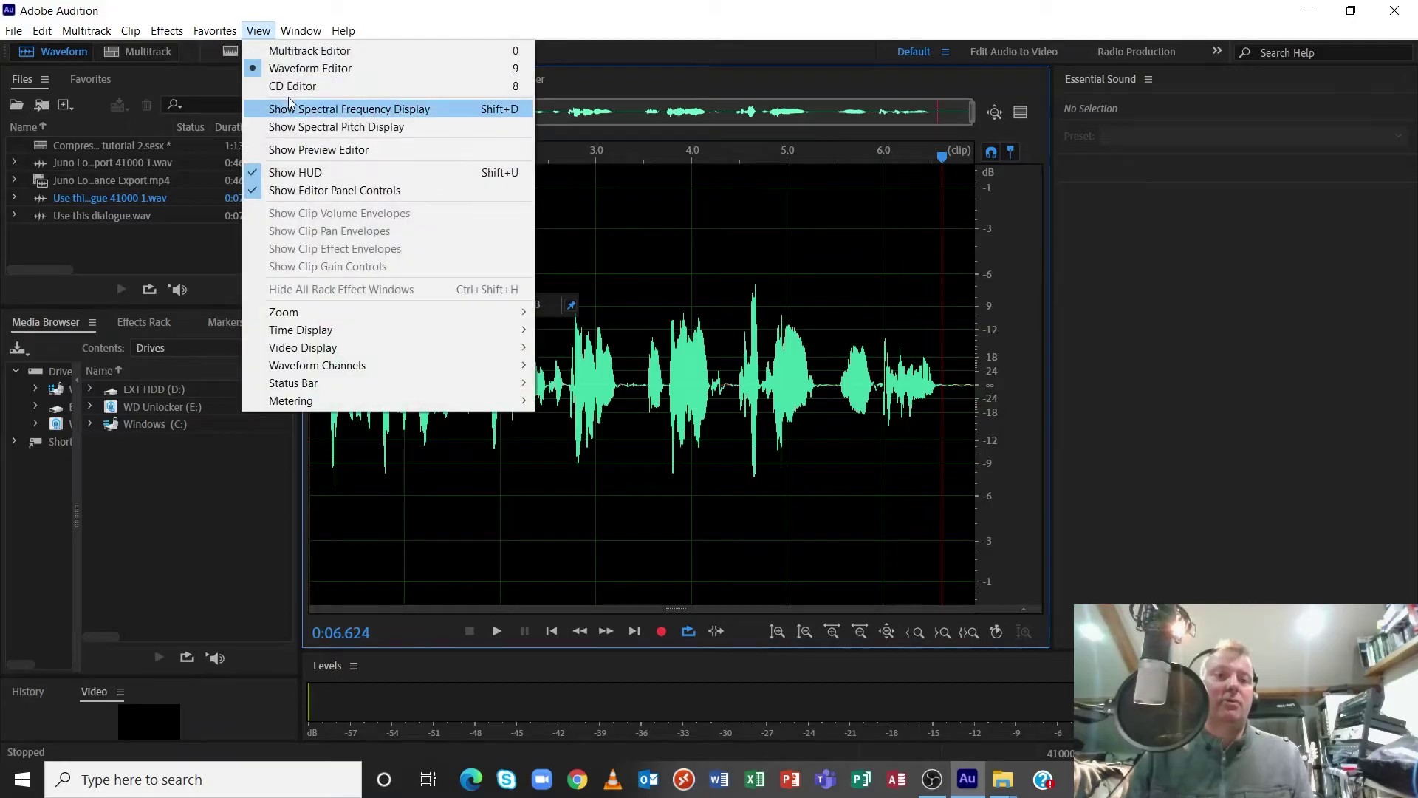
Step: Switch to the Multitrack Editor holding the dialogue and music tracks
{"action": "left_click", "coordinate": [311, 51]}
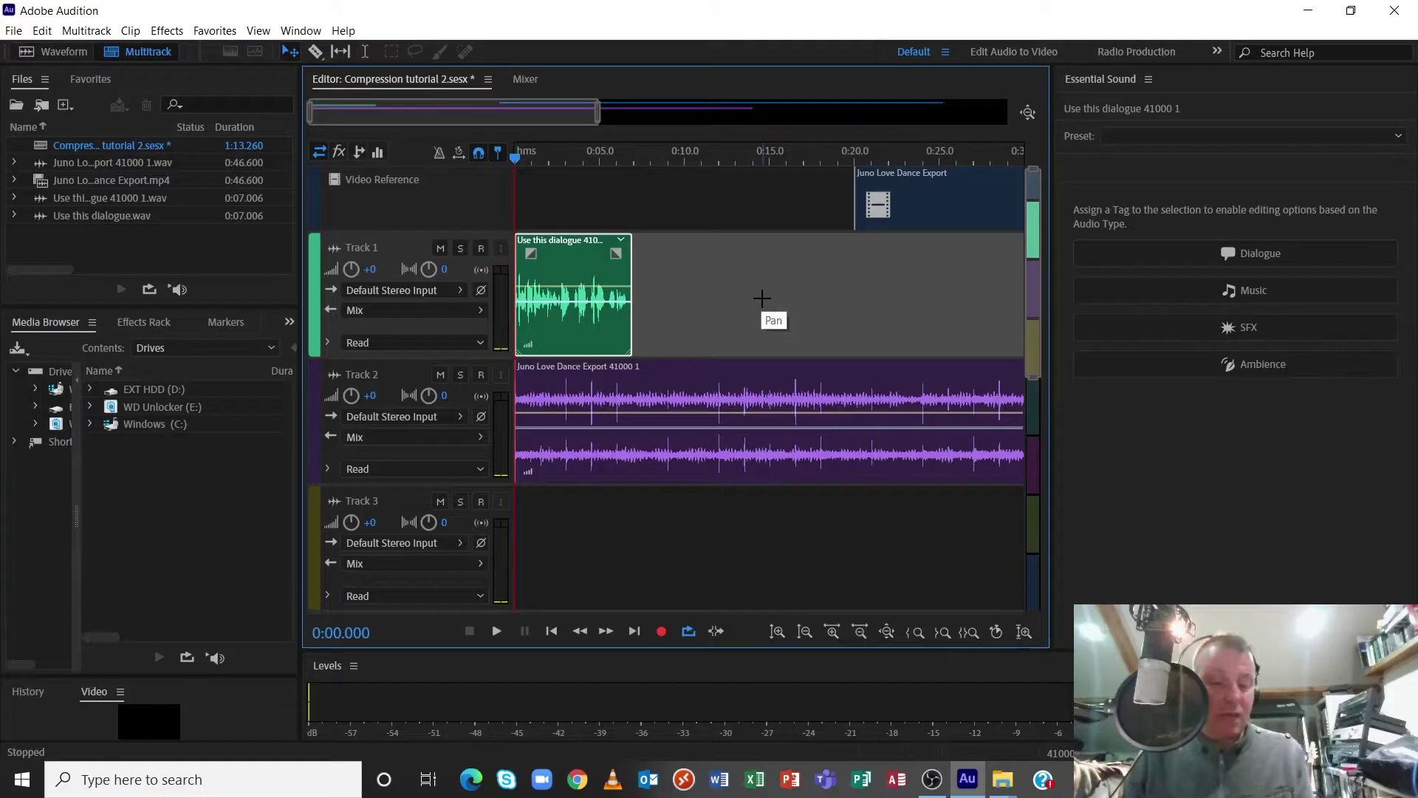
Step: Play the session to hear the Track 1 dialogue over the Track 2 music
{"action": "key", "text": "space"}
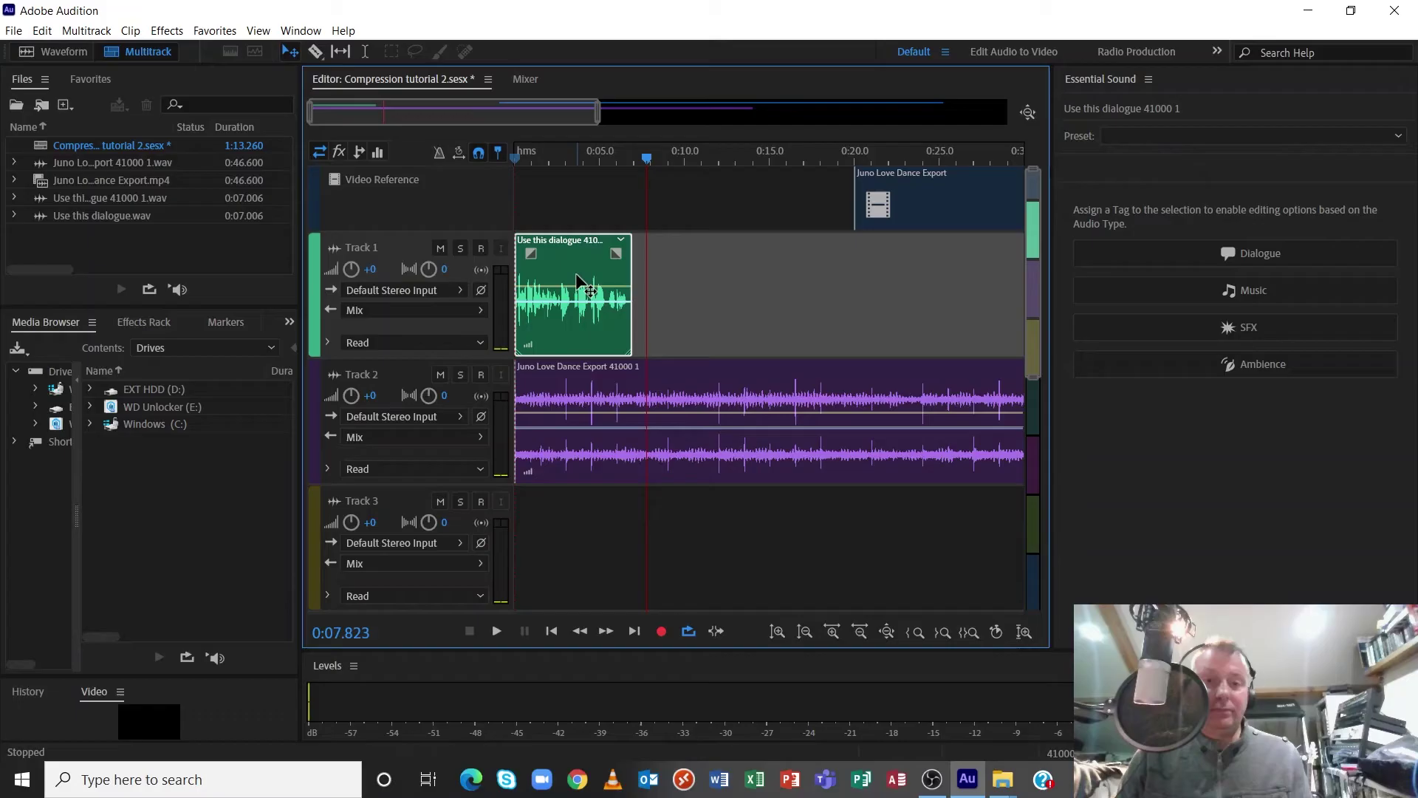
Step: Open 'Use this dialogue 41000 1.wav' from Track 1 in the Waveform editor
{"action": "double_click", "coordinate": [577, 279]}
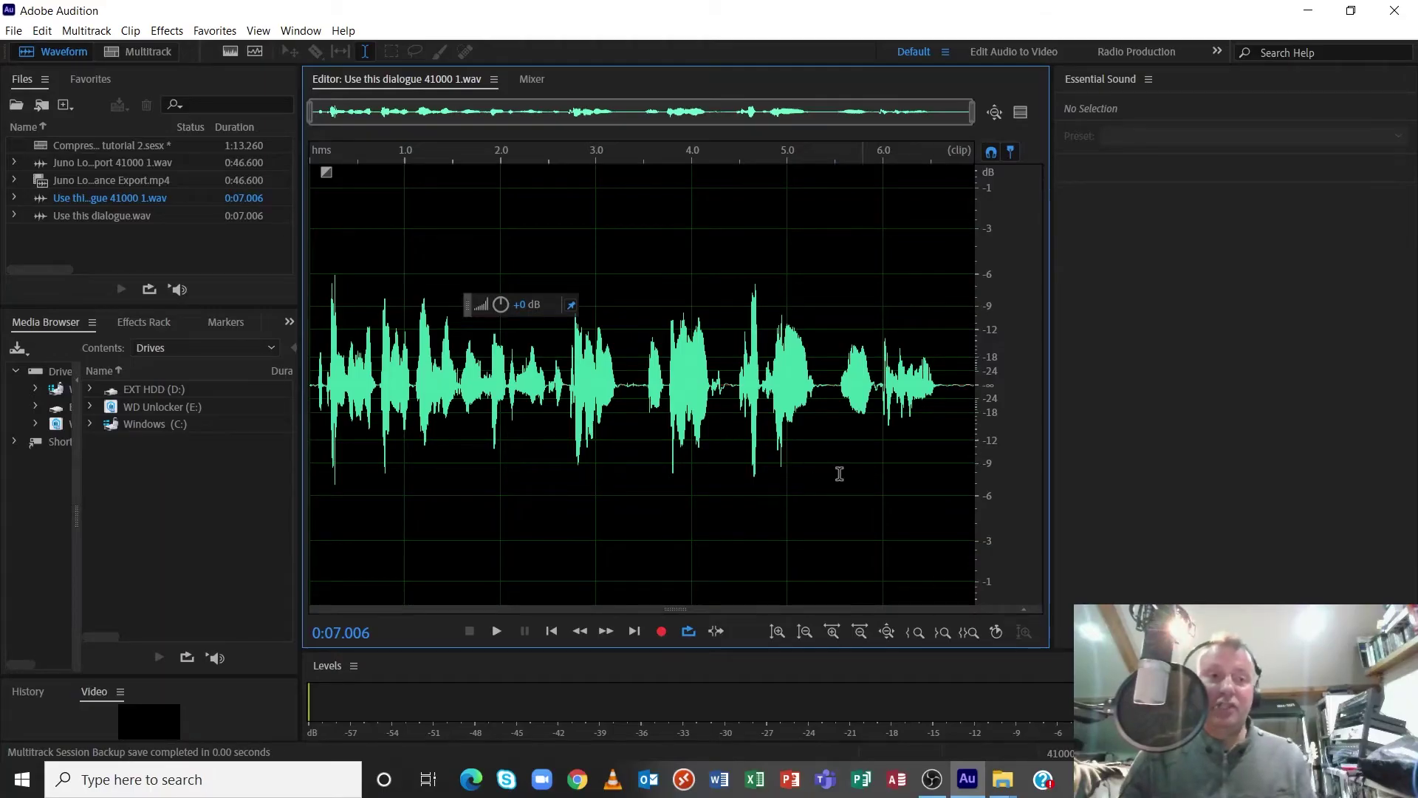
Step: Open Effects > Amplitude and Compression > Dynamics and move its dialog off the waveform
{"action": "left_click", "coordinate": [166, 33]}
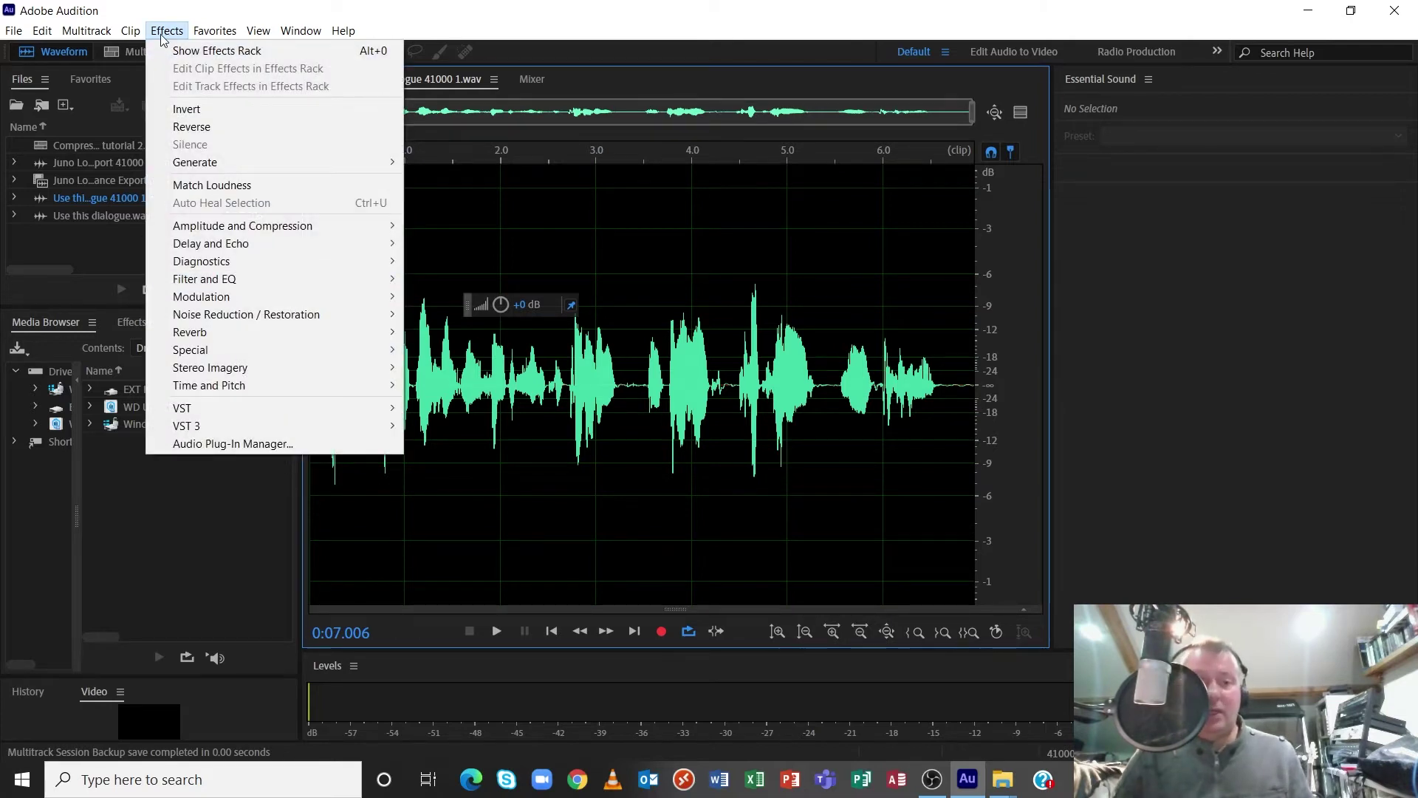
{"action": "mouse_move", "coordinate": [309, 226]}
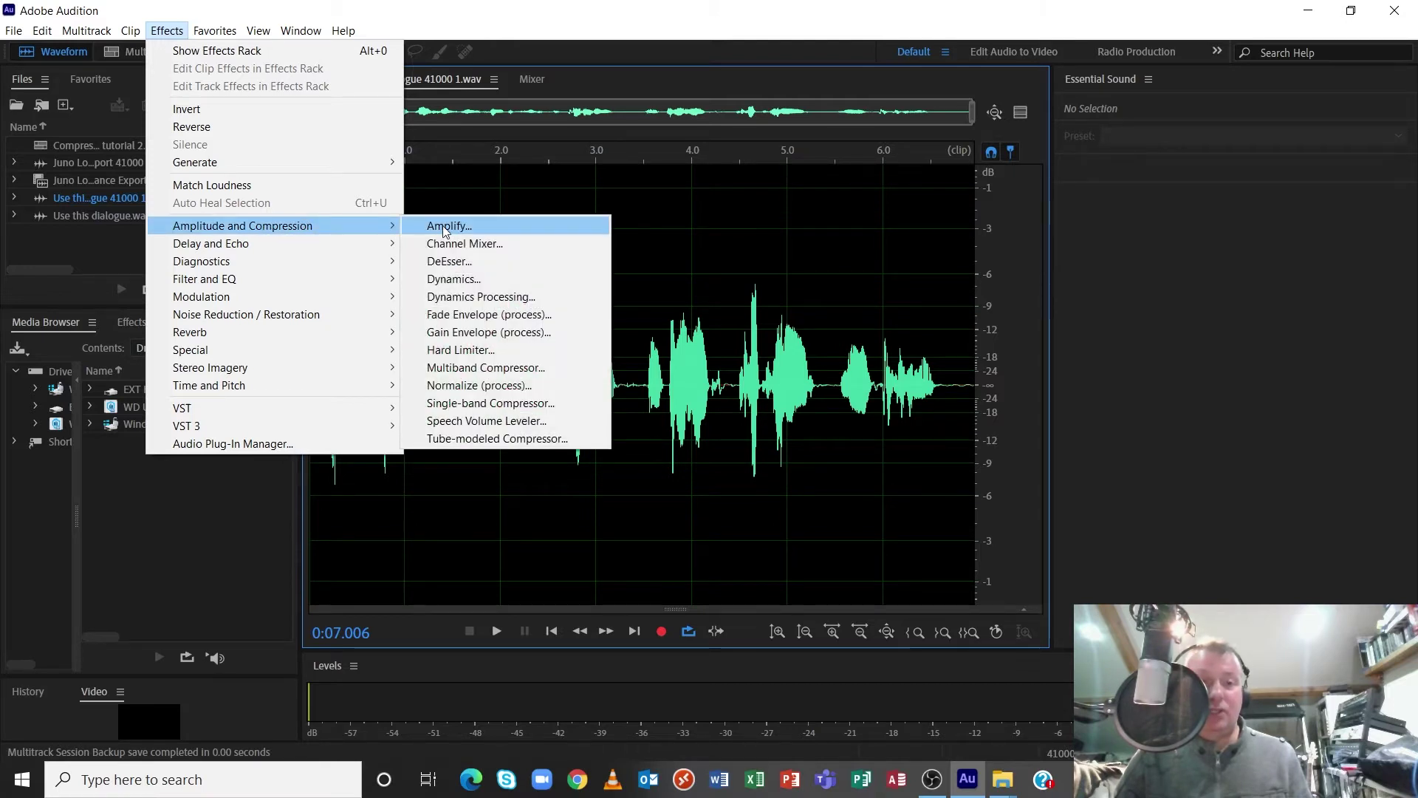
{"action": "left_click", "coordinate": [471, 284]}
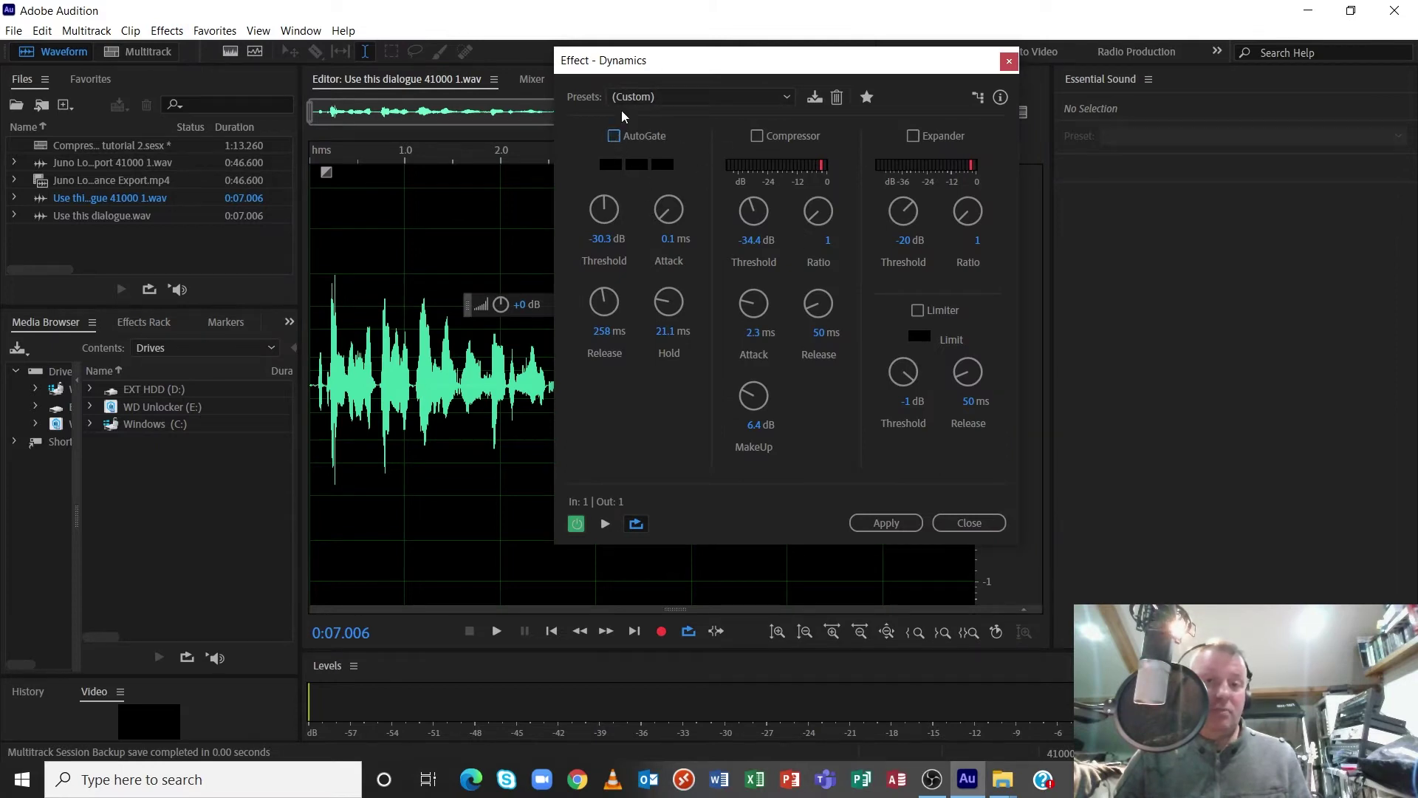
{"action": "left_click_drag", "start_coordinate": [726, 65], "coordinate": [359, 37]}
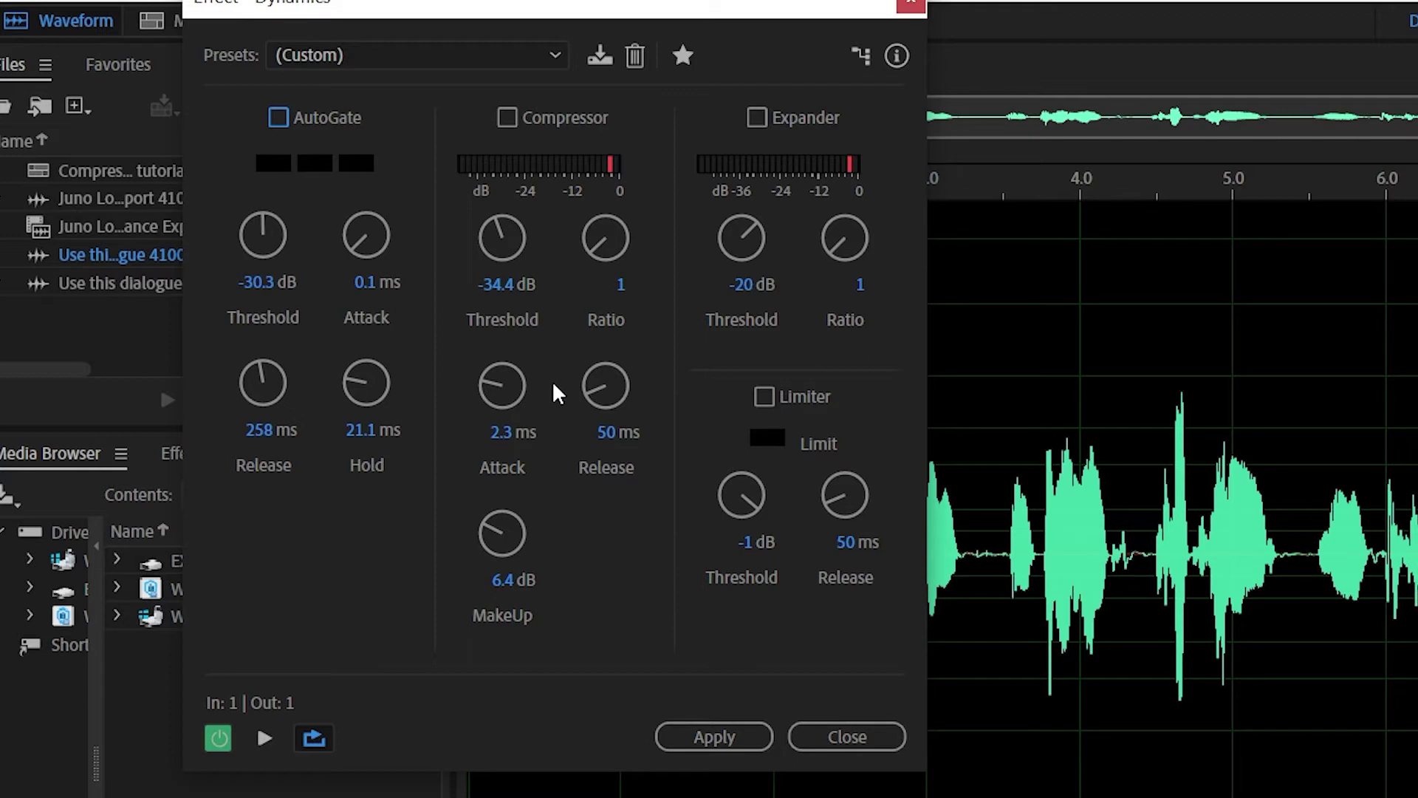
Step: Move the Dynamics dialog further aside to keep the waveform visible
{"action": "left_click_drag", "start_coordinate": [562, 4], "coordinate": [412, 1]}
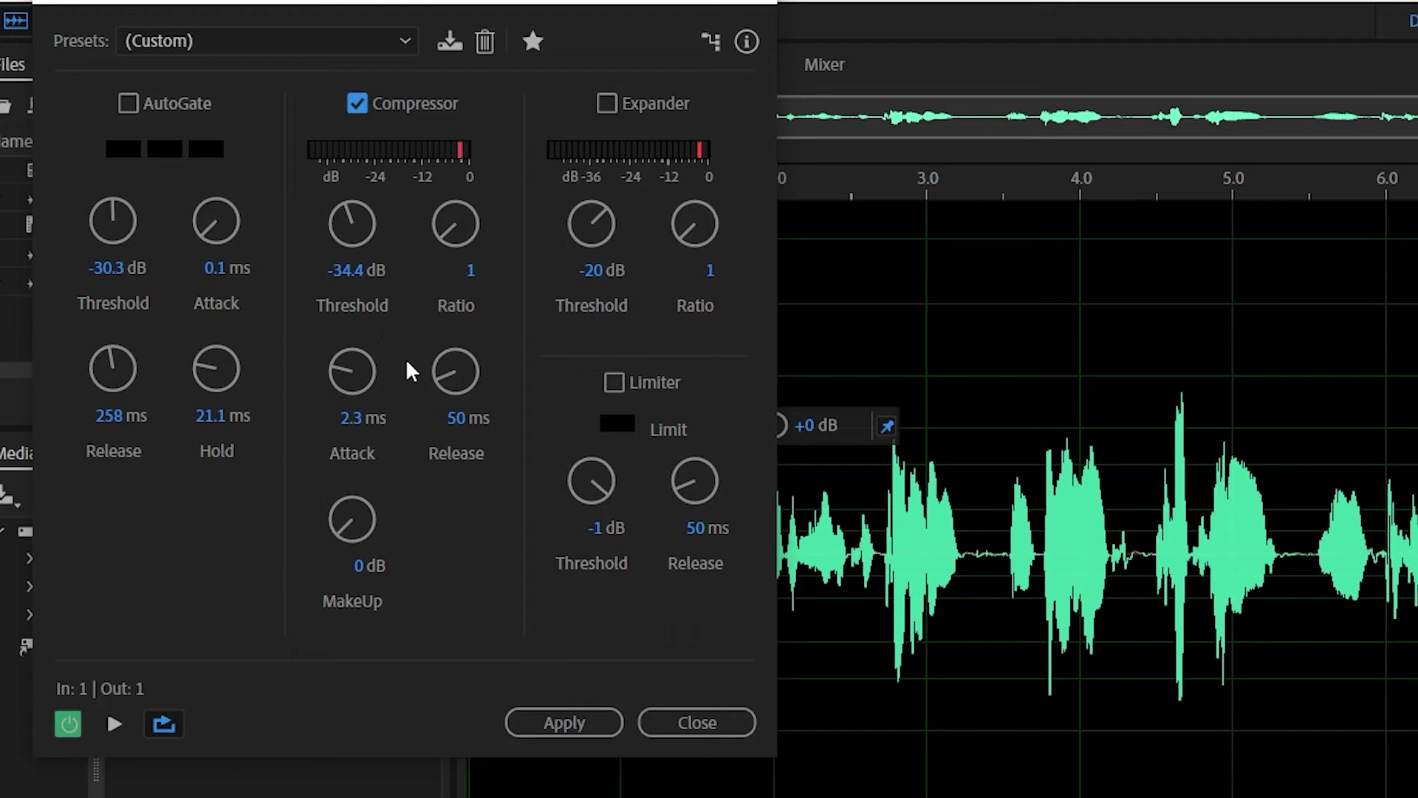
Step: Return the compressor ratio to 1 and set the attack to 1.7 ms
{"action": "left_click_drag", "start_coordinate": [447, 244], "coordinate": [438, 163]}
{"action": "left_click_drag", "start_coordinate": [452, 7], "coordinate": [373, 499]}
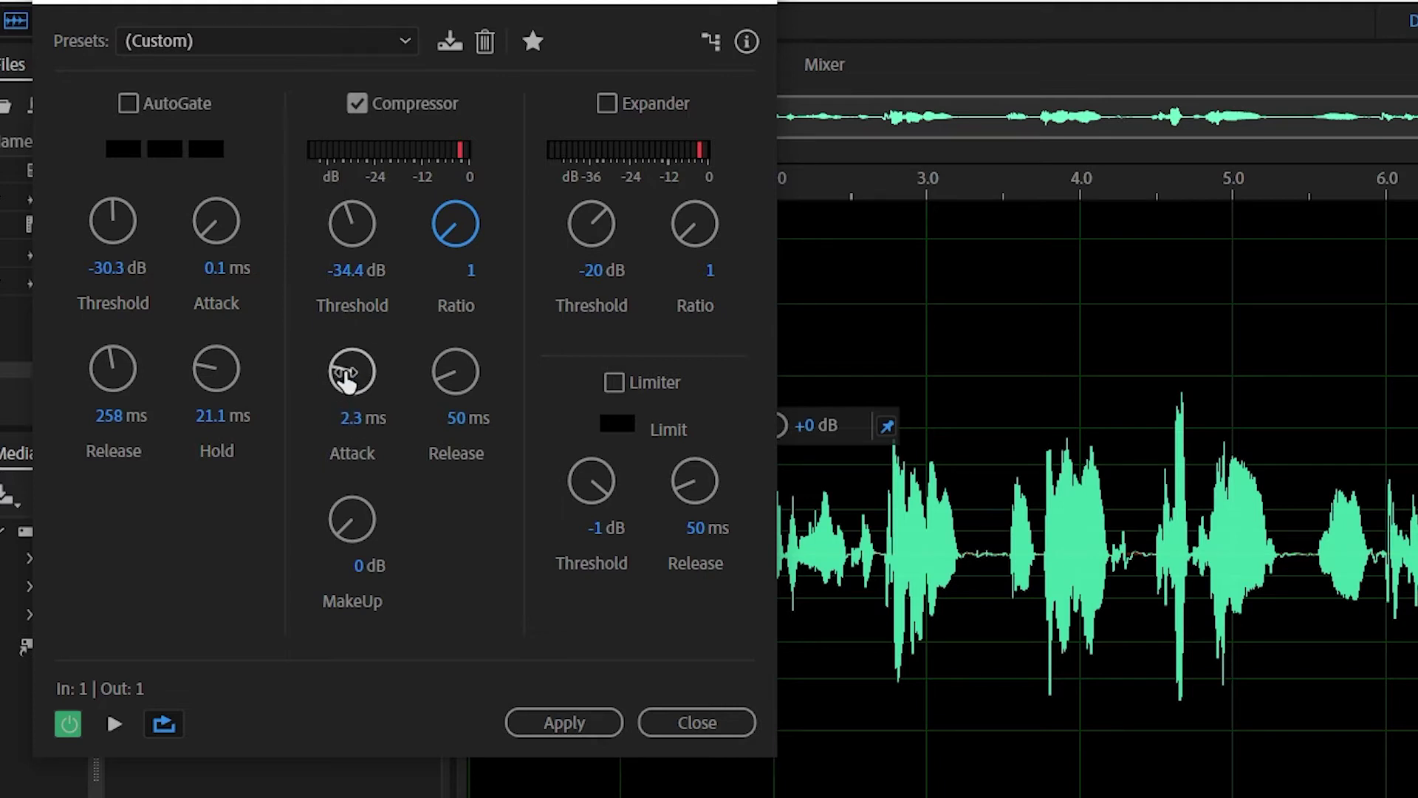
{"action": "left_click_drag", "start_coordinate": [348, 381], "coordinate": [341, 399]}
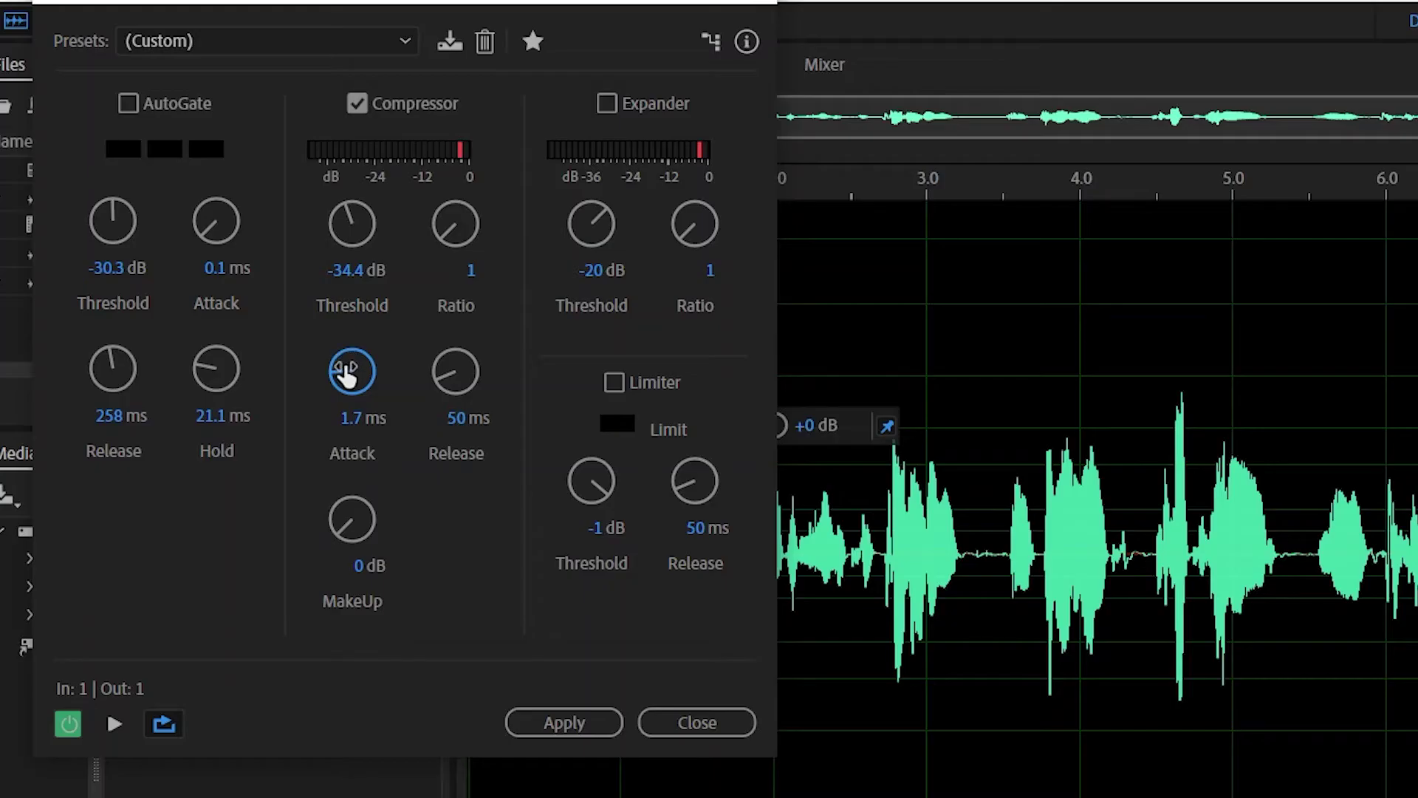
Step: Cut the compressor attack to 0.1 ms and move the dialog to uncover the file list
{"action": "left_click_drag", "start_coordinate": [340, 370], "coordinate": [345, 643]}
{"action": "left_click_drag", "start_coordinate": [376, 8], "coordinate": [438, 0]}
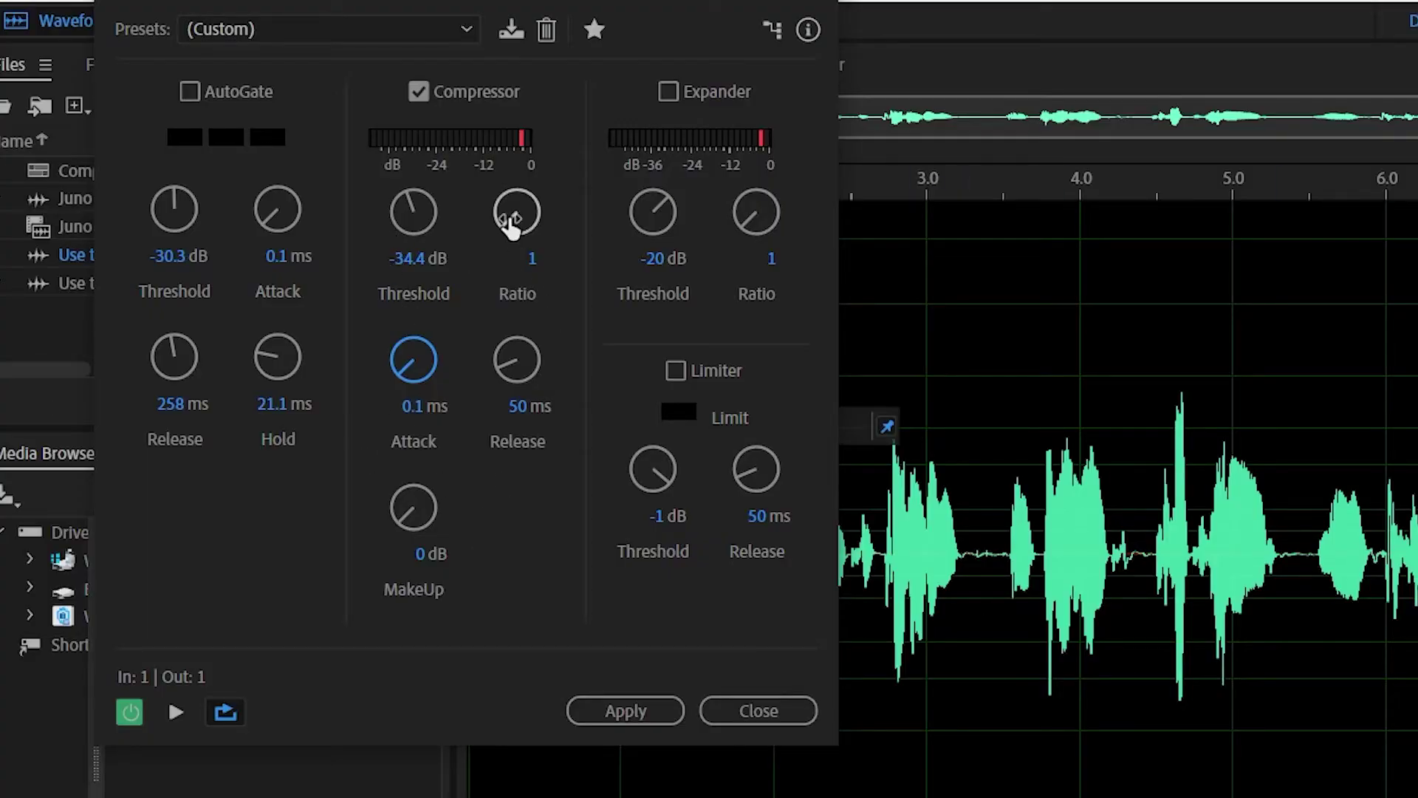
Step: Set the compressor ratio to 2.5 and the attack time to 4.1 ms
{"action": "left_click_drag", "start_coordinate": [511, 223], "coordinate": [496, 110]}
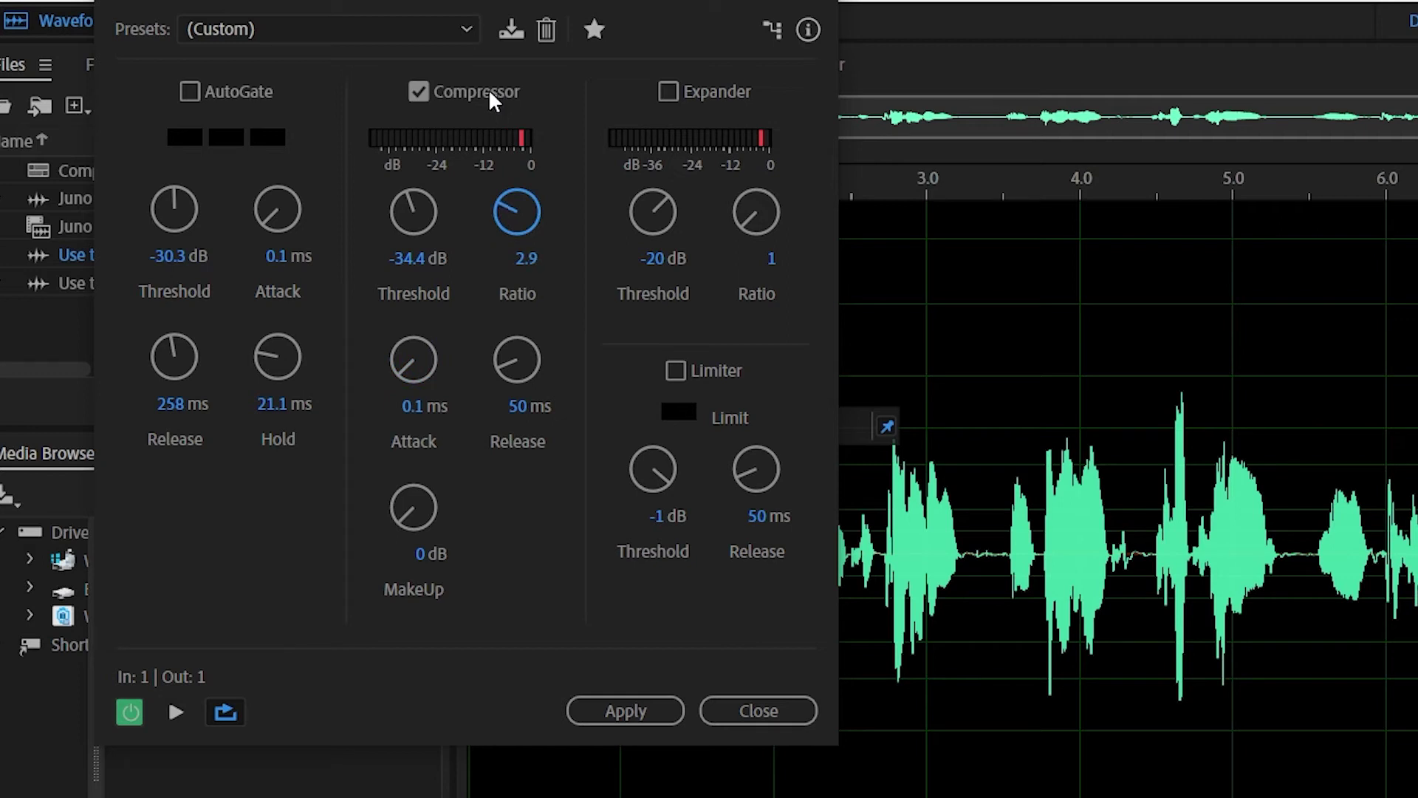
{"action": "mouse_move", "coordinate": [506, 209]}
{"action": "left_mouse_down"}
{"action": "mouse_move", "coordinate": [505, 223]}
{"action": "mouse_move", "coordinate": [496, 201]}
{"action": "left_mouse_up"}
{"action": "left_click_drag", "start_coordinate": [517, 207], "coordinate": [551, 116]}
{"action": "left_click_drag", "start_coordinate": [609, 50], "coordinate": [508, 231]}
{"action": "left_click_drag", "start_coordinate": [405, 360], "coordinate": [393, 273]}
{"action": "scroll", "coordinate": [403, 372], "scroll_direction": "up", "scroll_amount": 1}
{"action": "left_click_drag", "start_coordinate": [402, 369], "coordinate": [396, 289]}
{"action": "key", "text": "space"}
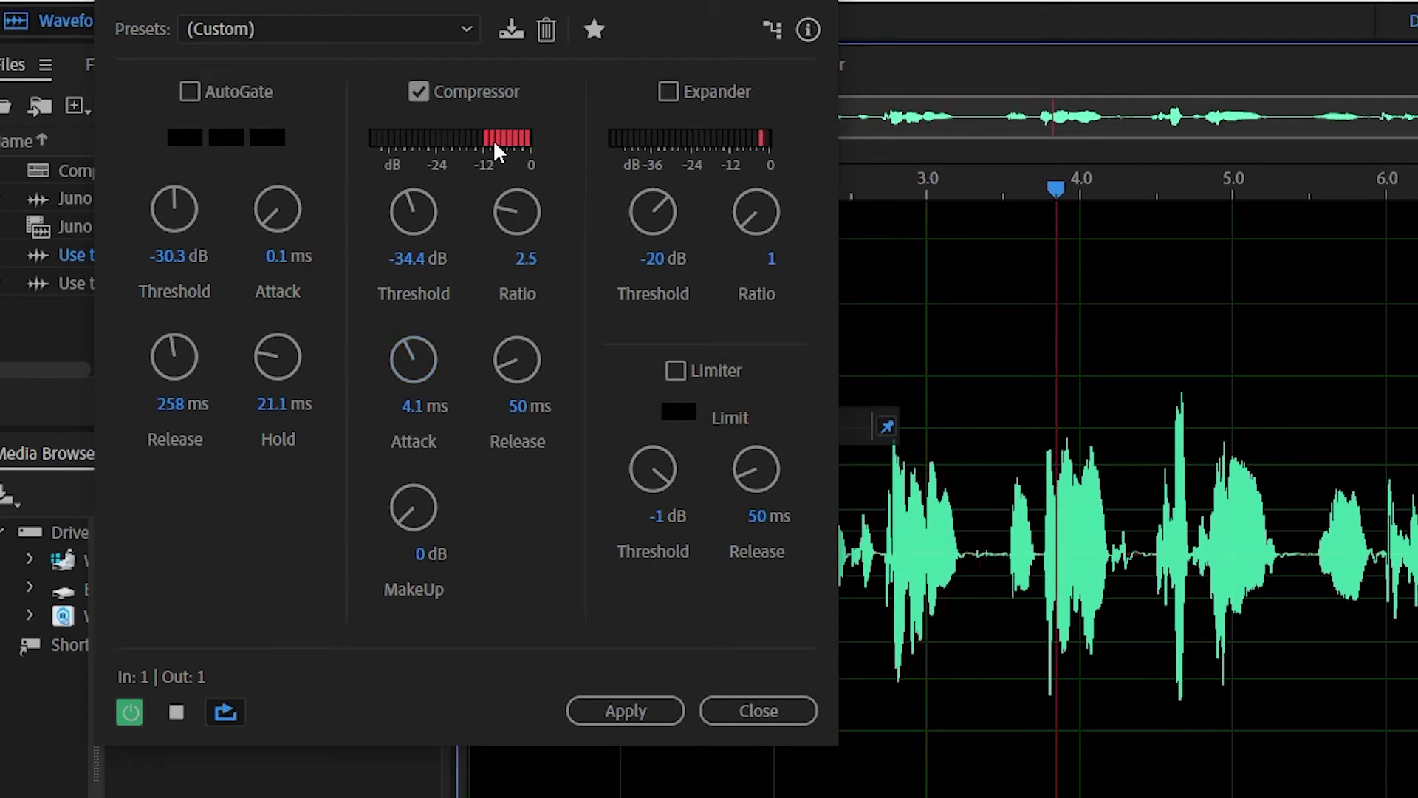
{"action": "left_click", "coordinate": [417, 93]}
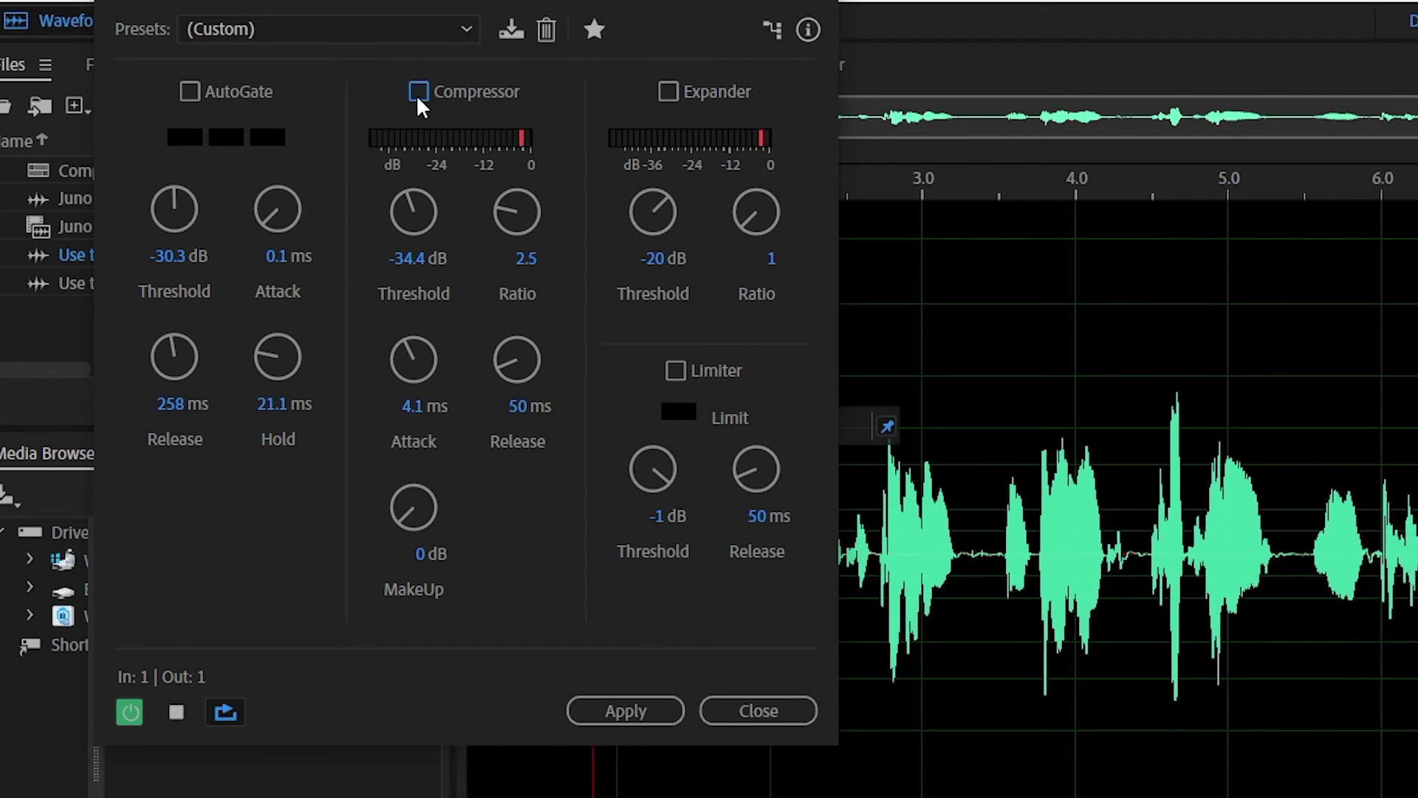
{"action": "left_click", "coordinate": [418, 91]}
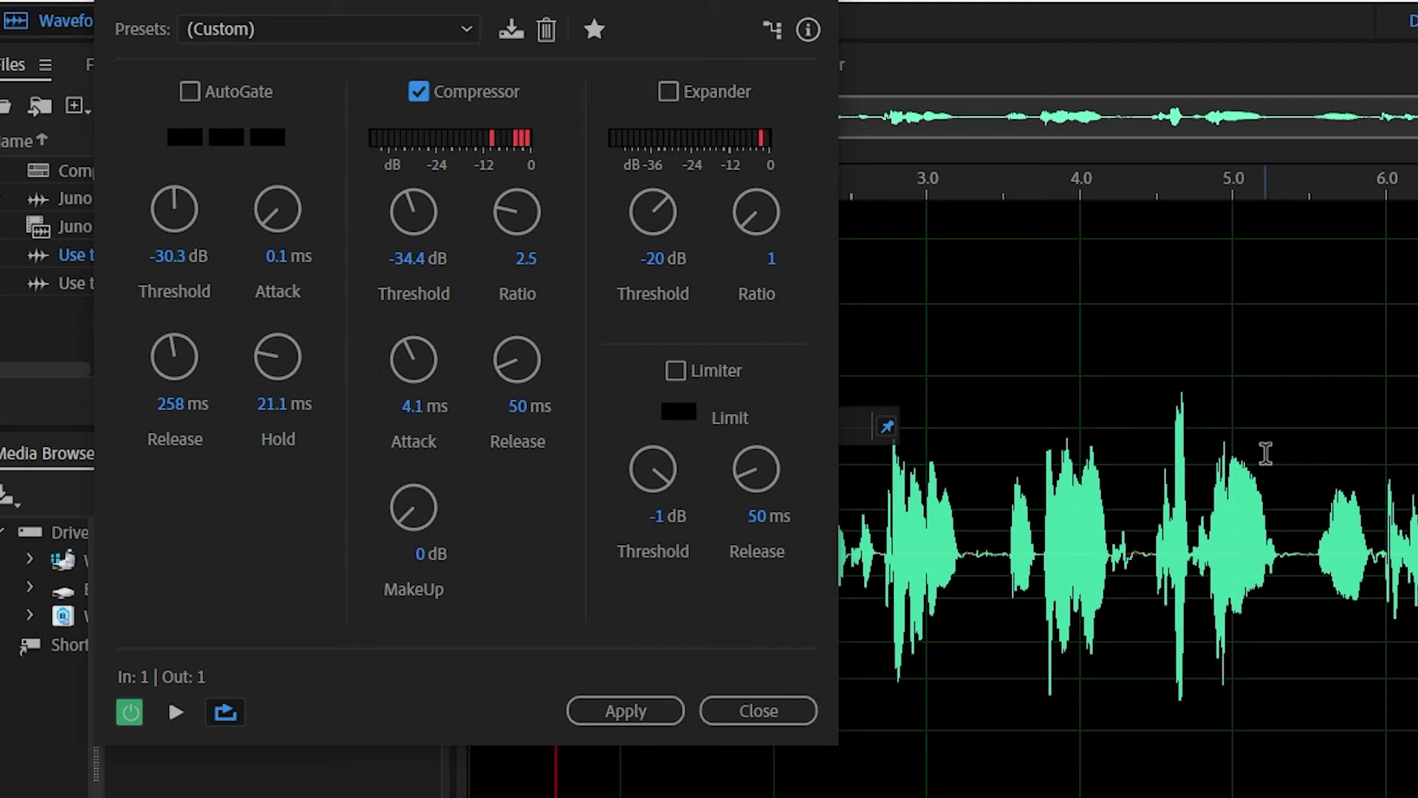
Step: Raise the compressor threshold from -34.4 to -25.7 dB and preview the dialogue
{"action": "left_click_drag", "start_coordinate": [429, 204], "coordinate": [413, 152]}
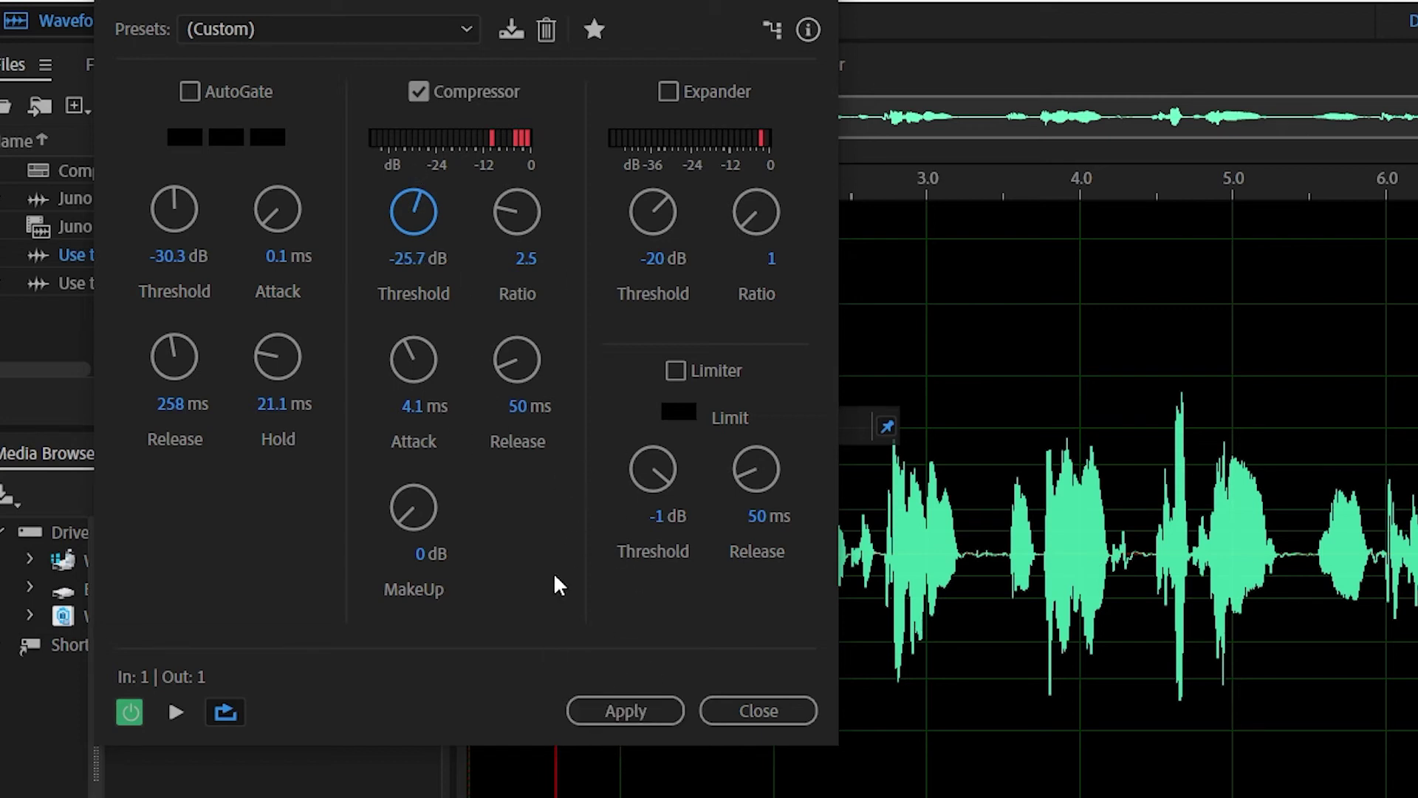
{"action": "key", "text": "space"}
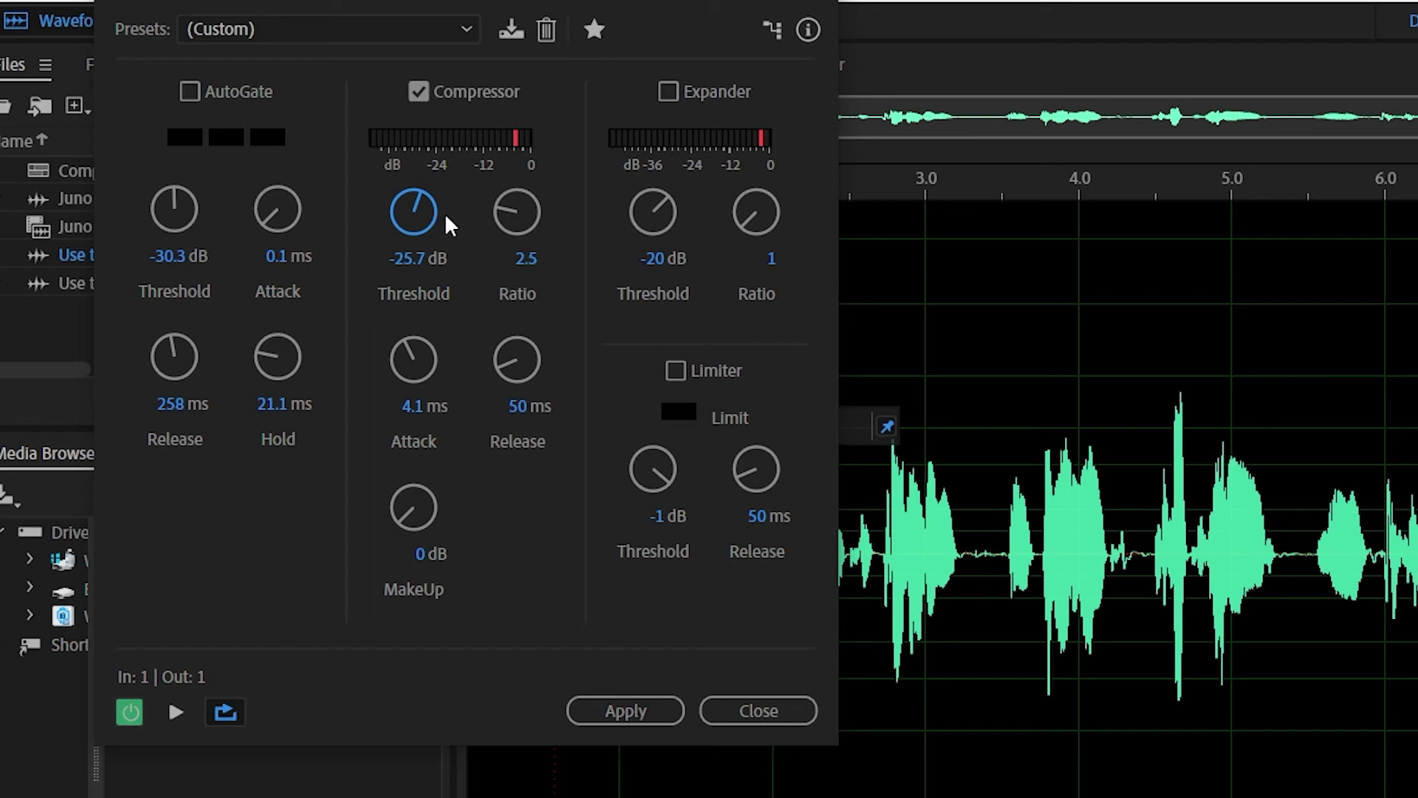
{"action": "key", "text": "space"}
{"action": "left_click", "coordinate": [415, 93]}
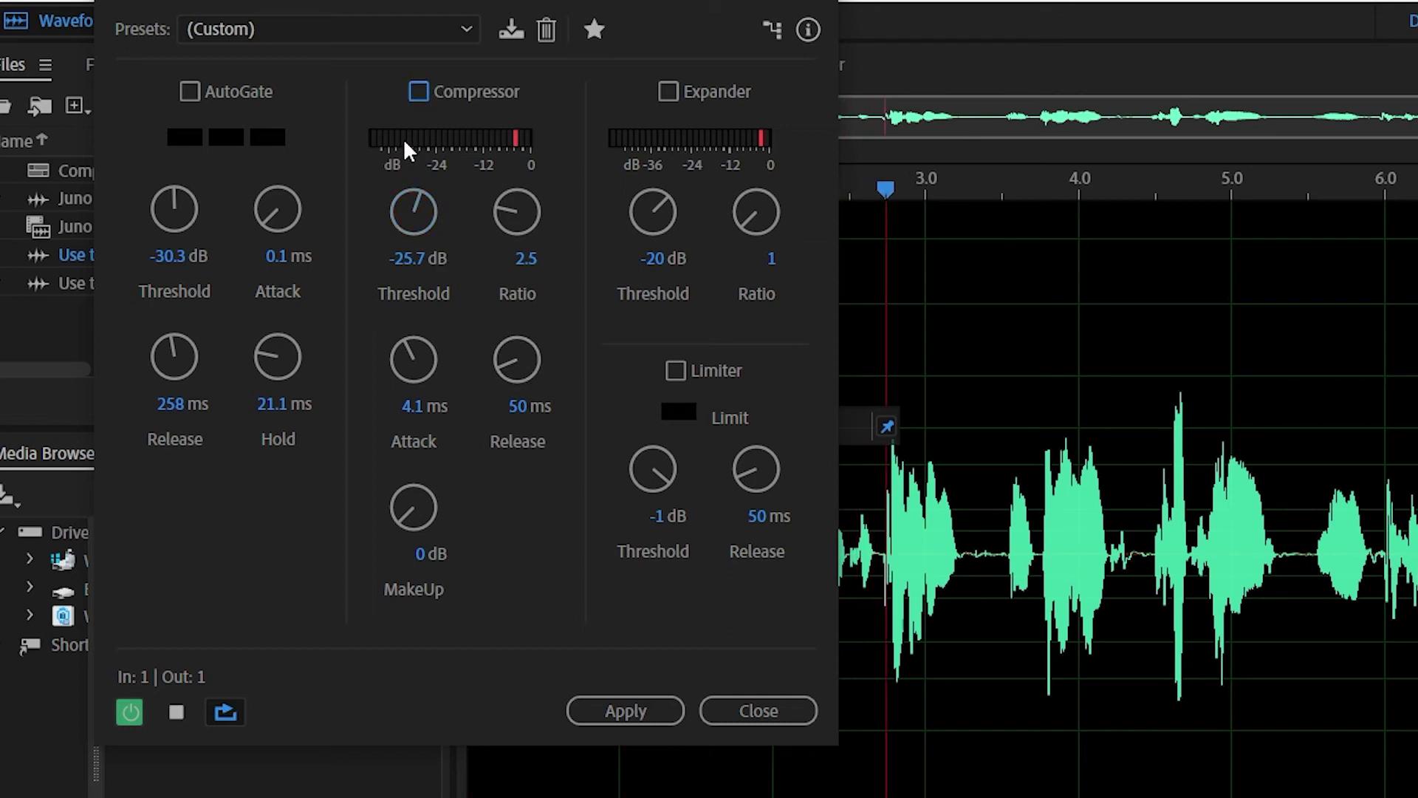
{"action": "left_click", "coordinate": [420, 92]}
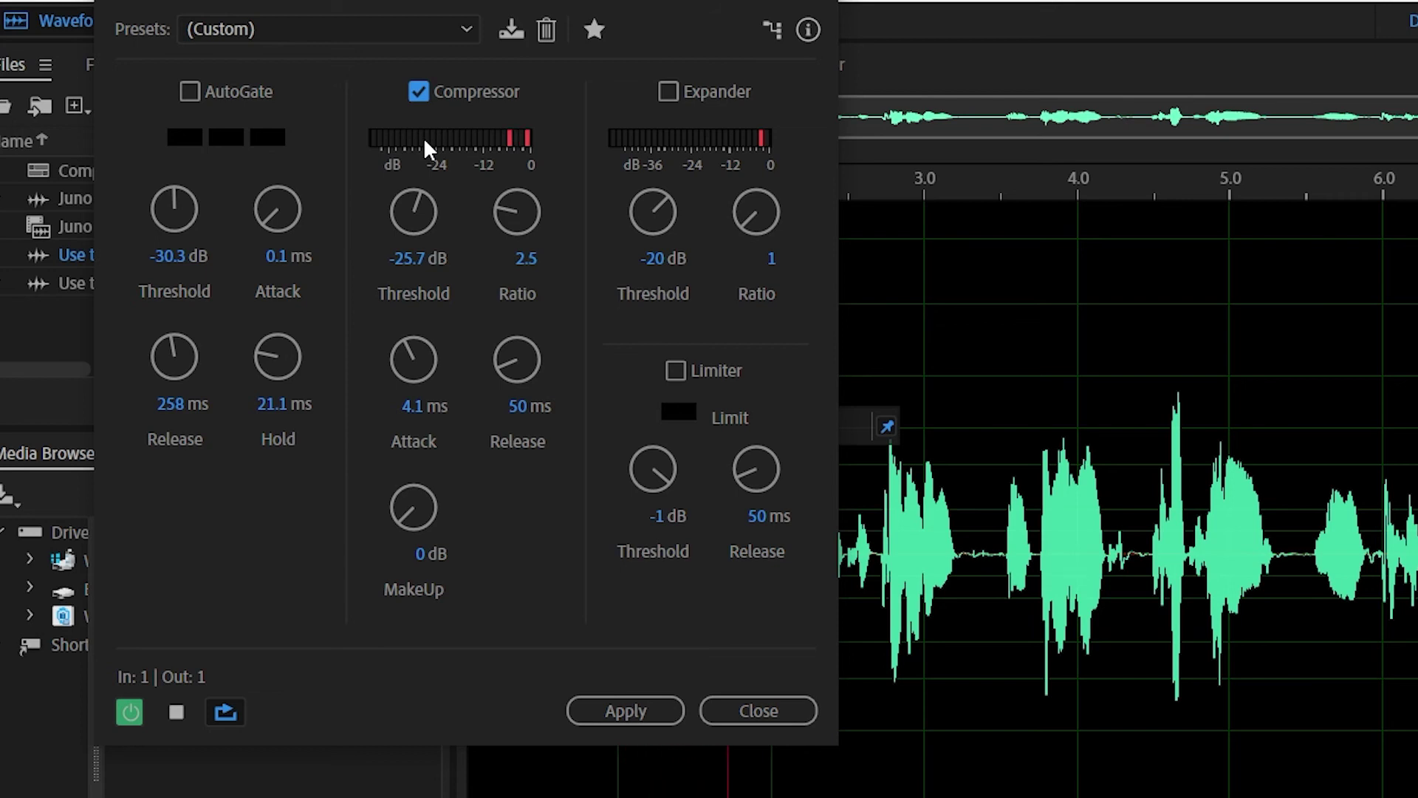
{"action": "key", "text": "space"}
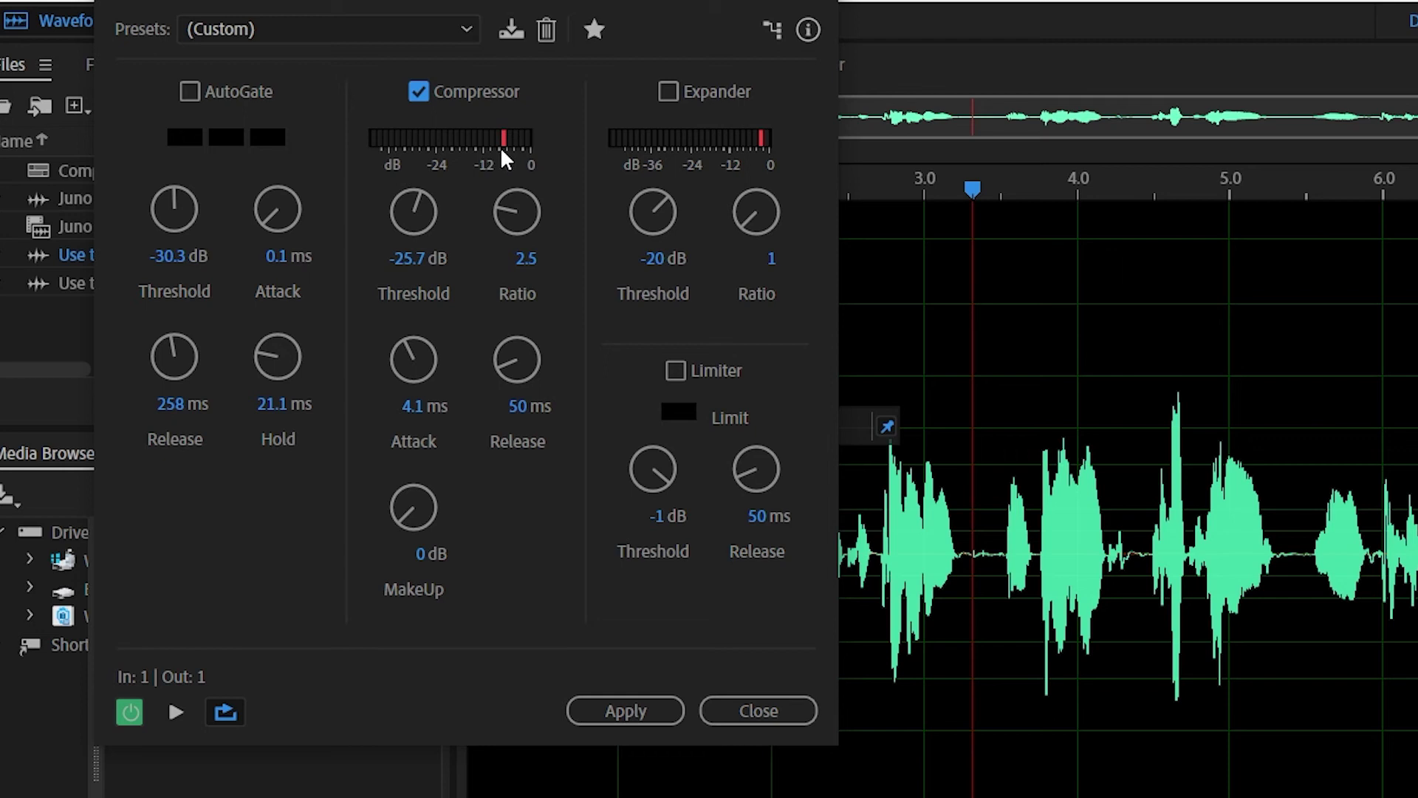
Step: Raise the Compressor makeup gain to 8 dB, then preview with the compressor bypassed and re-enabled
{"action": "left_click_drag", "start_coordinate": [401, 519], "coordinate": [392, 473]}
{"action": "left_click_drag", "start_coordinate": [383, 412], "coordinate": [386, 371]}
{"action": "key", "text": "space"}
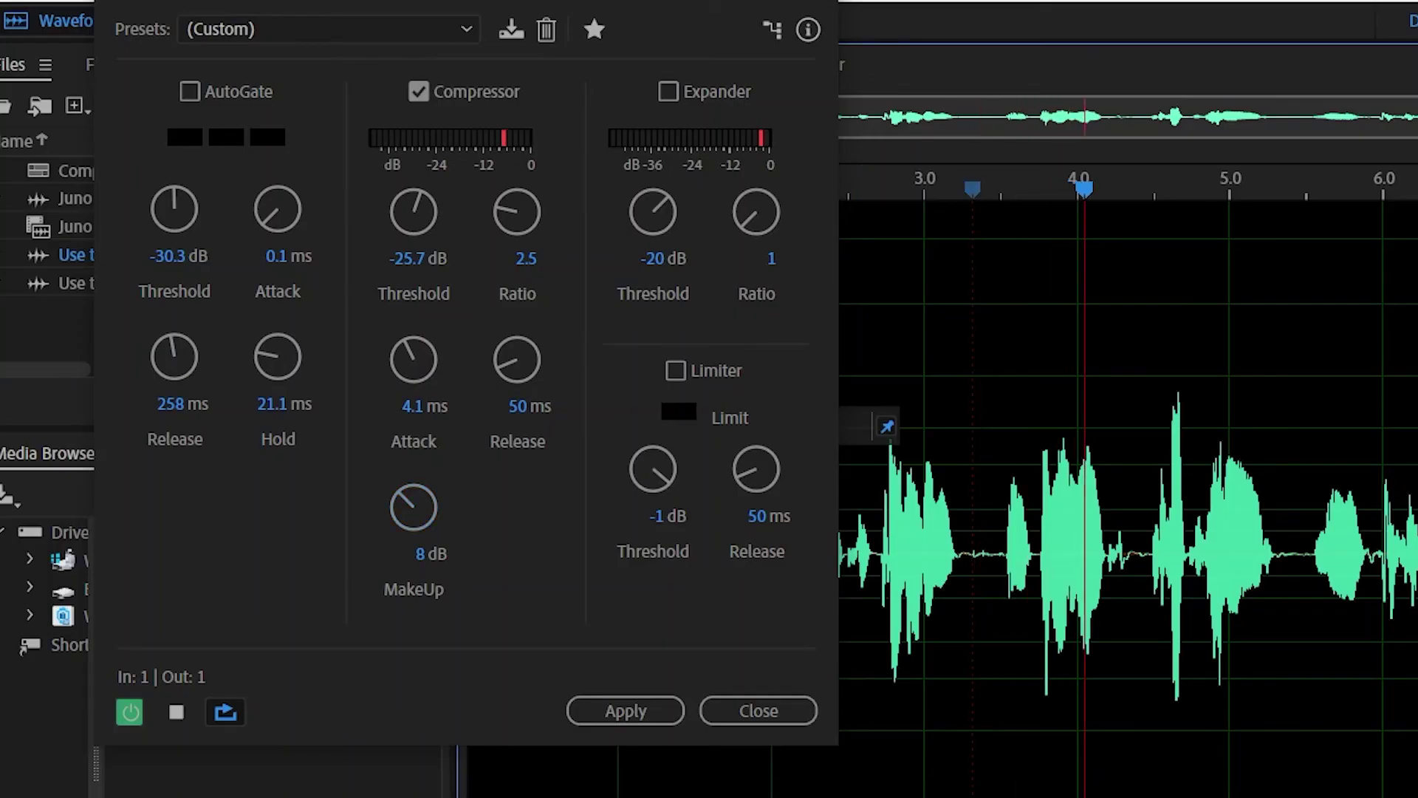
{"action": "left_click", "coordinate": [416, 90]}
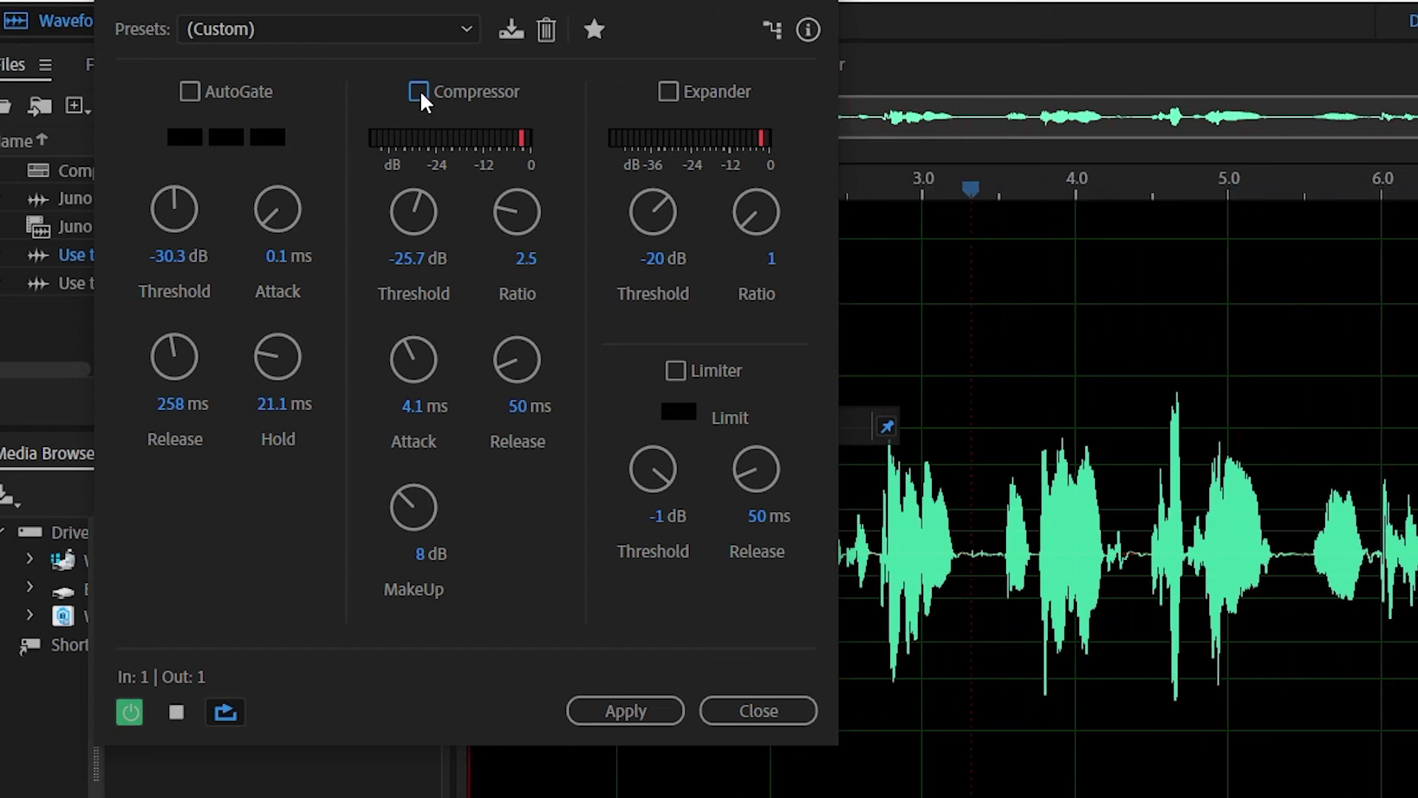
{"action": "left_click", "coordinate": [419, 91]}
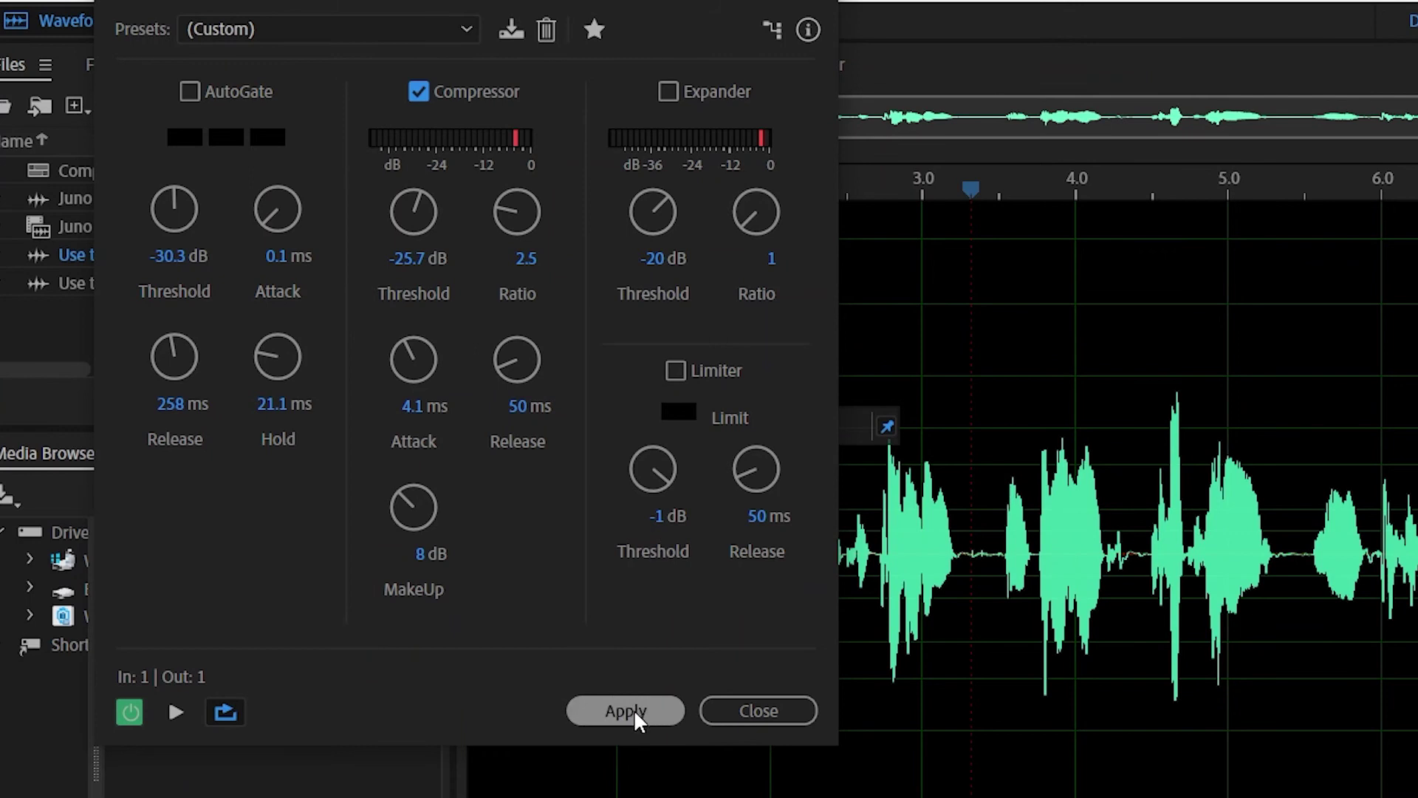
Step: Move the Dynamics window aside and apply the compression to the dialogue clip
{"action": "left_click_drag", "start_coordinate": [486, 2], "coordinate": [247, 21]}
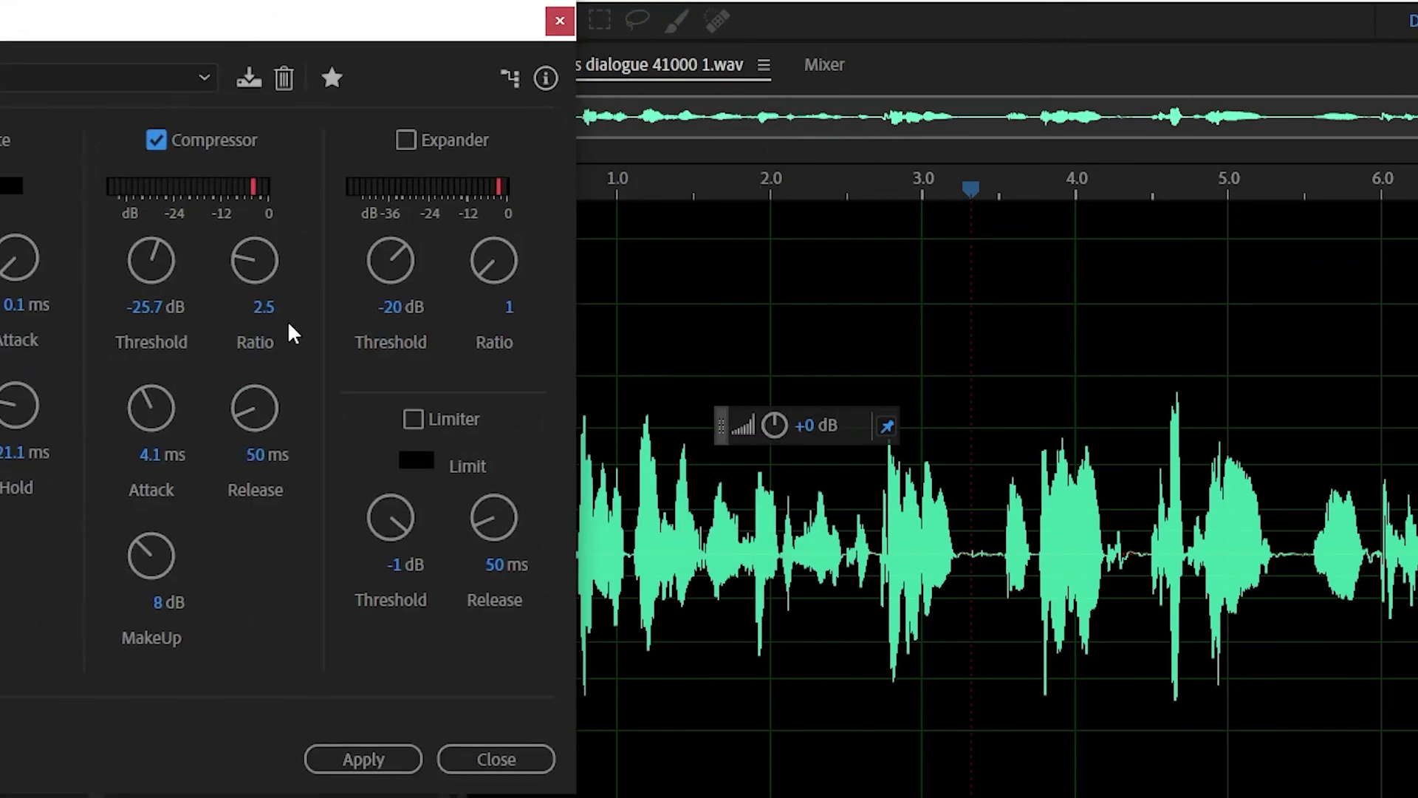
{"action": "left_click", "coordinate": [359, 760]}
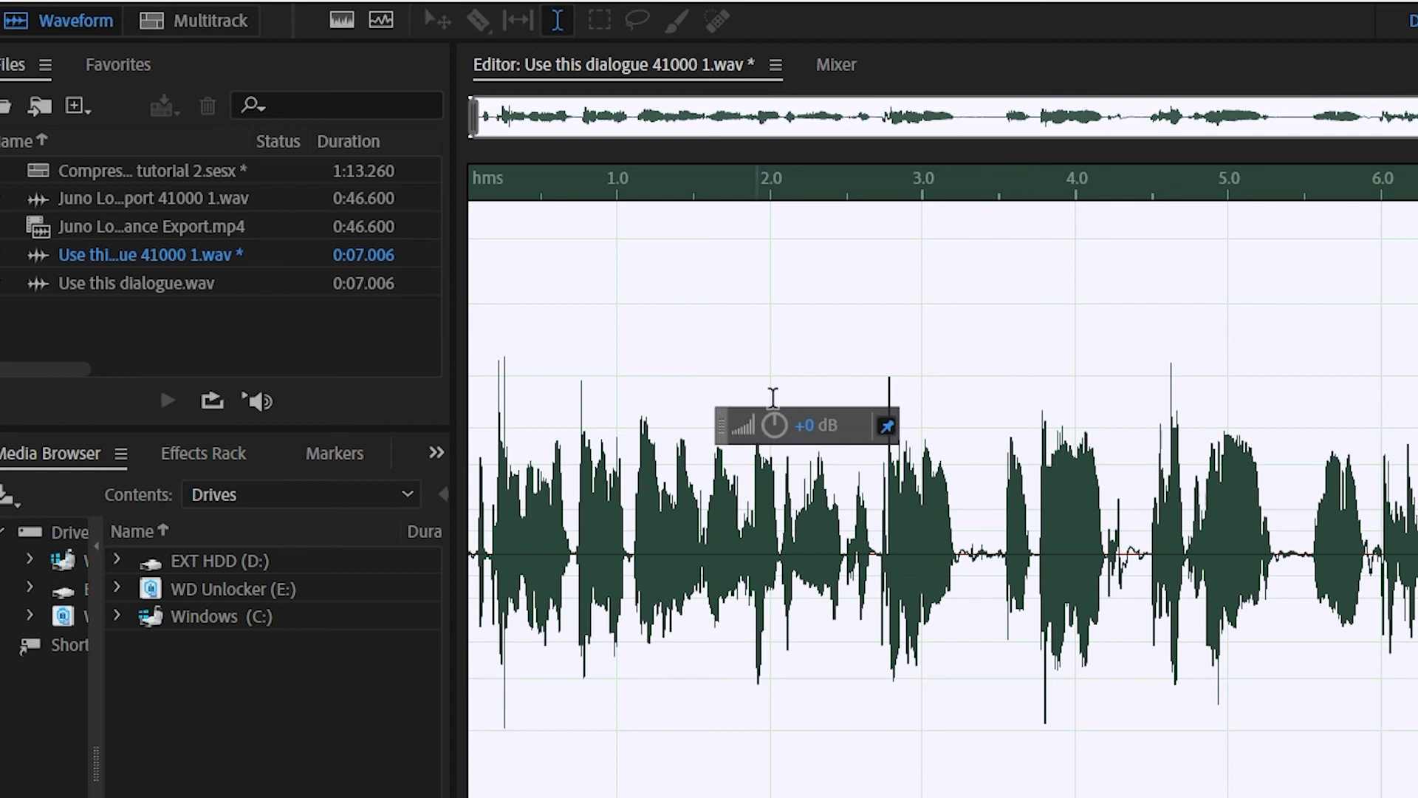
Step: Switch to the Multitrack Editor, clear the clip selection, and play dialogue with music
{"action": "left_click", "coordinate": [381, 1]}
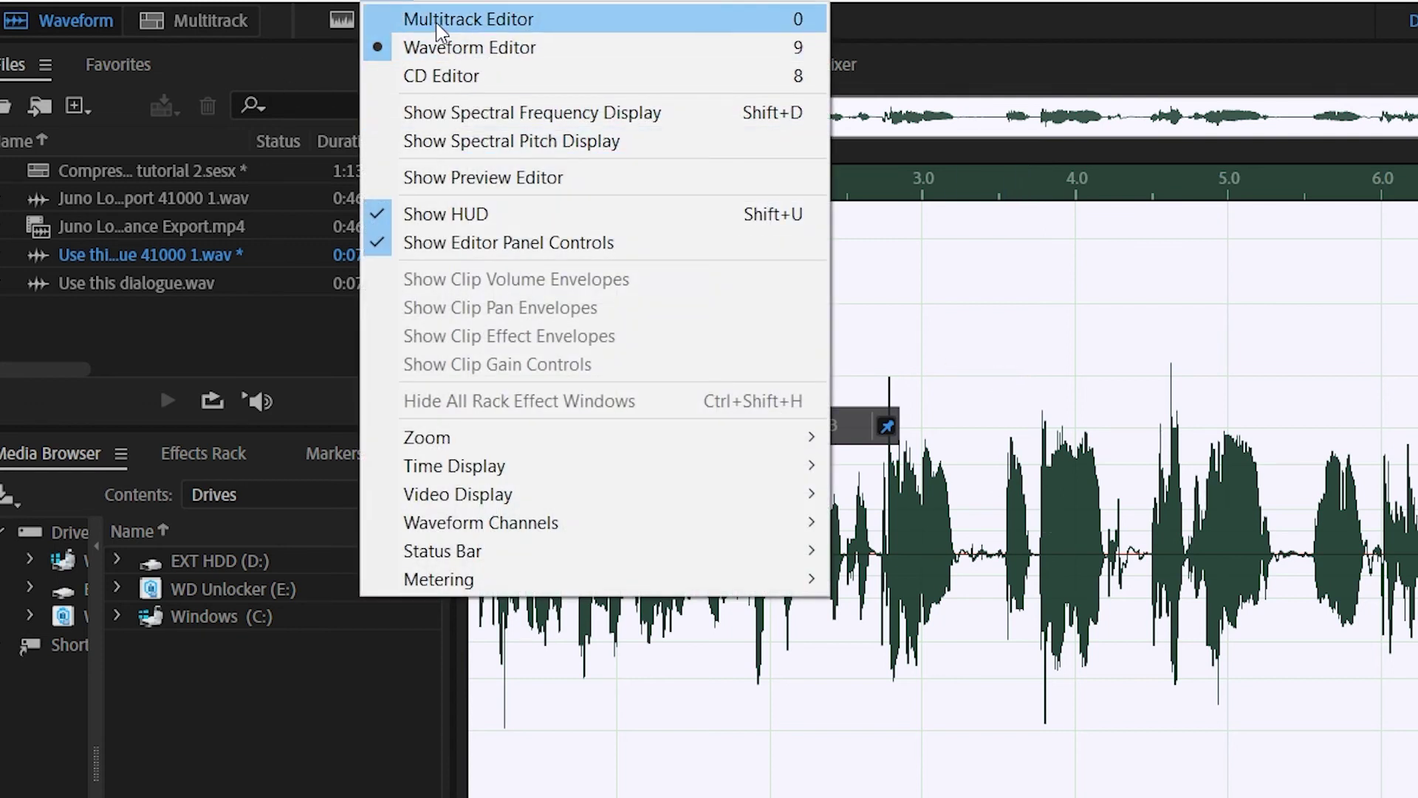
{"action": "left_click", "coordinate": [458, 19]}
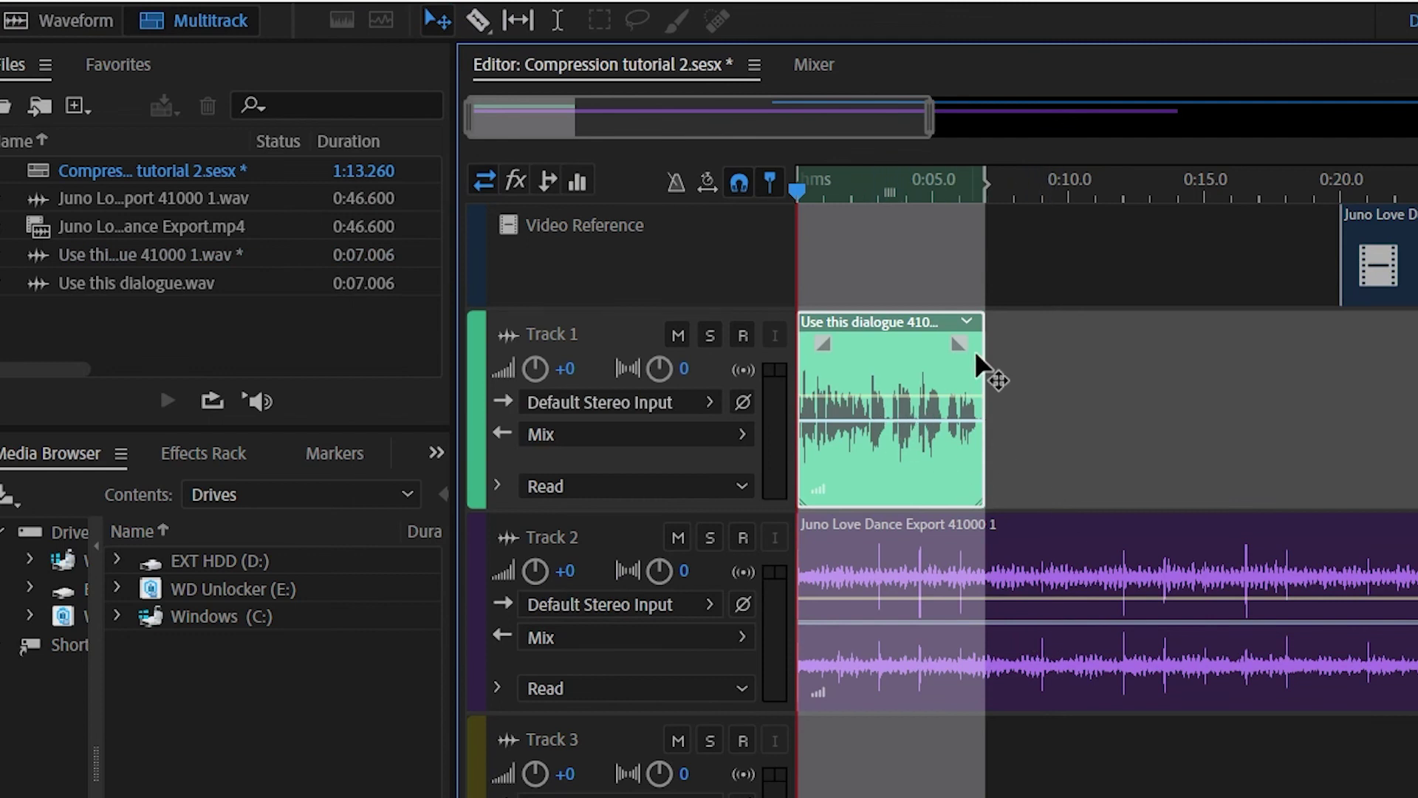
{"action": "left_click", "coordinate": [1036, 411]}
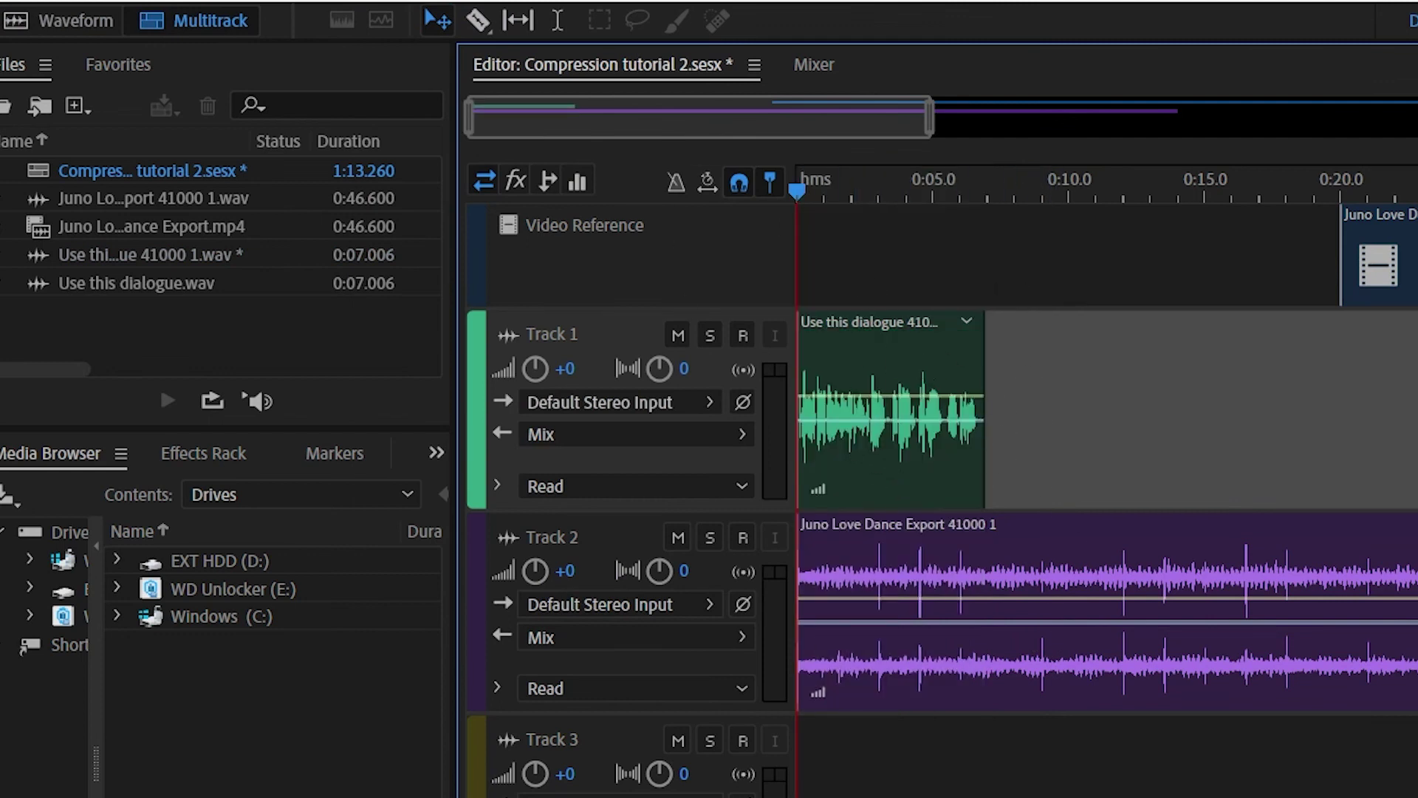
{"action": "key", "text": "space"}
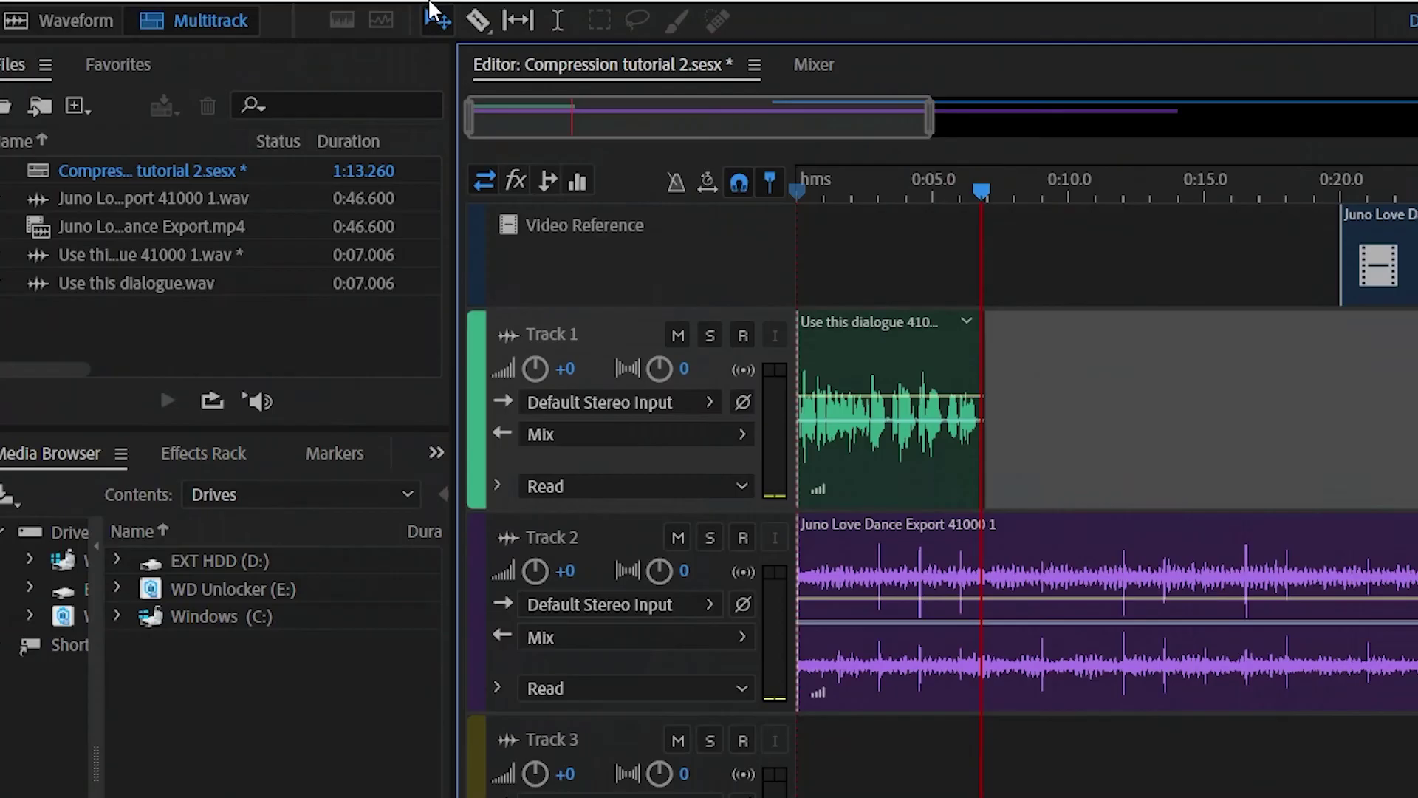
Step: Pull the Track 2 music fader down to about -7.2 dB in the Mixer
{"action": "key", "text": "alt+w"}
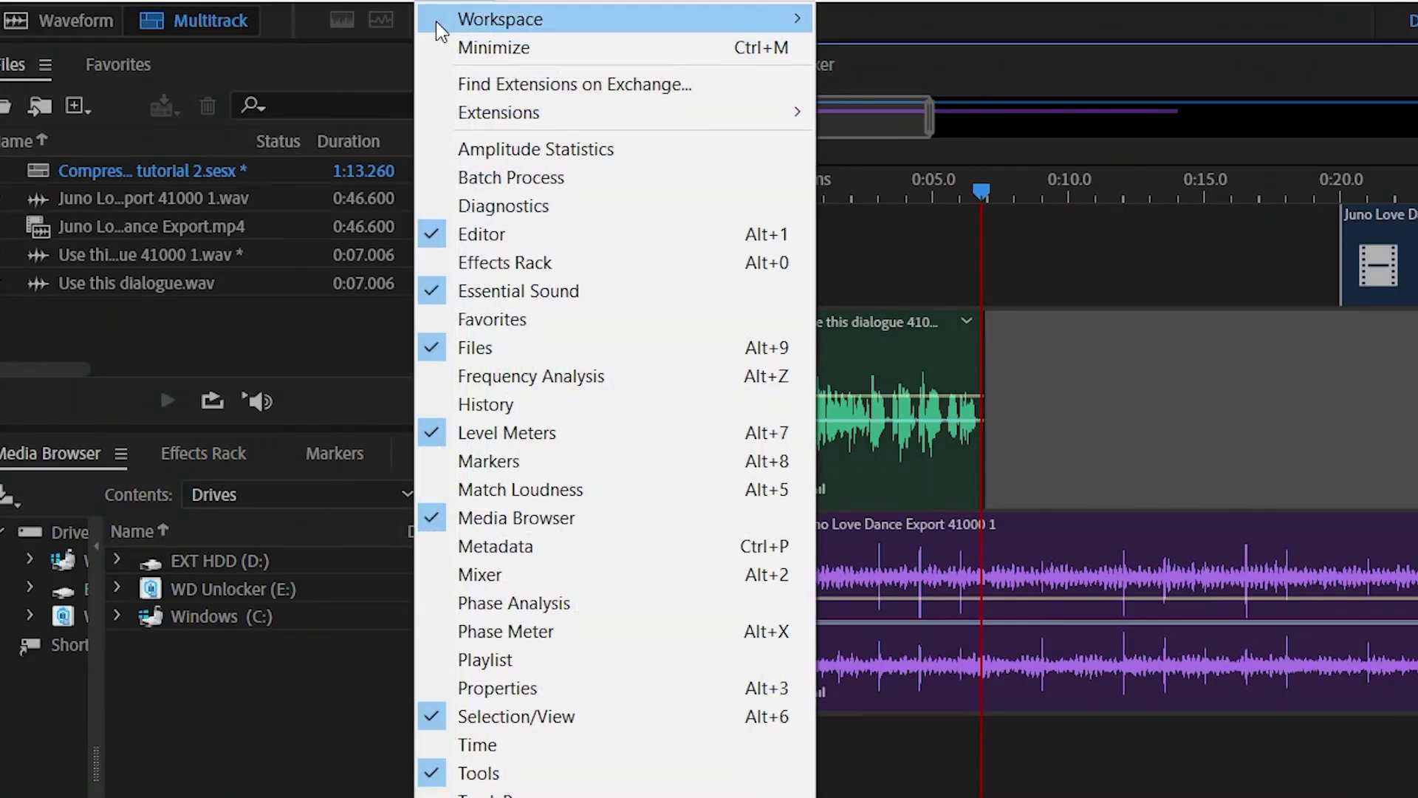
{"action": "left_click", "coordinate": [516, 573]}
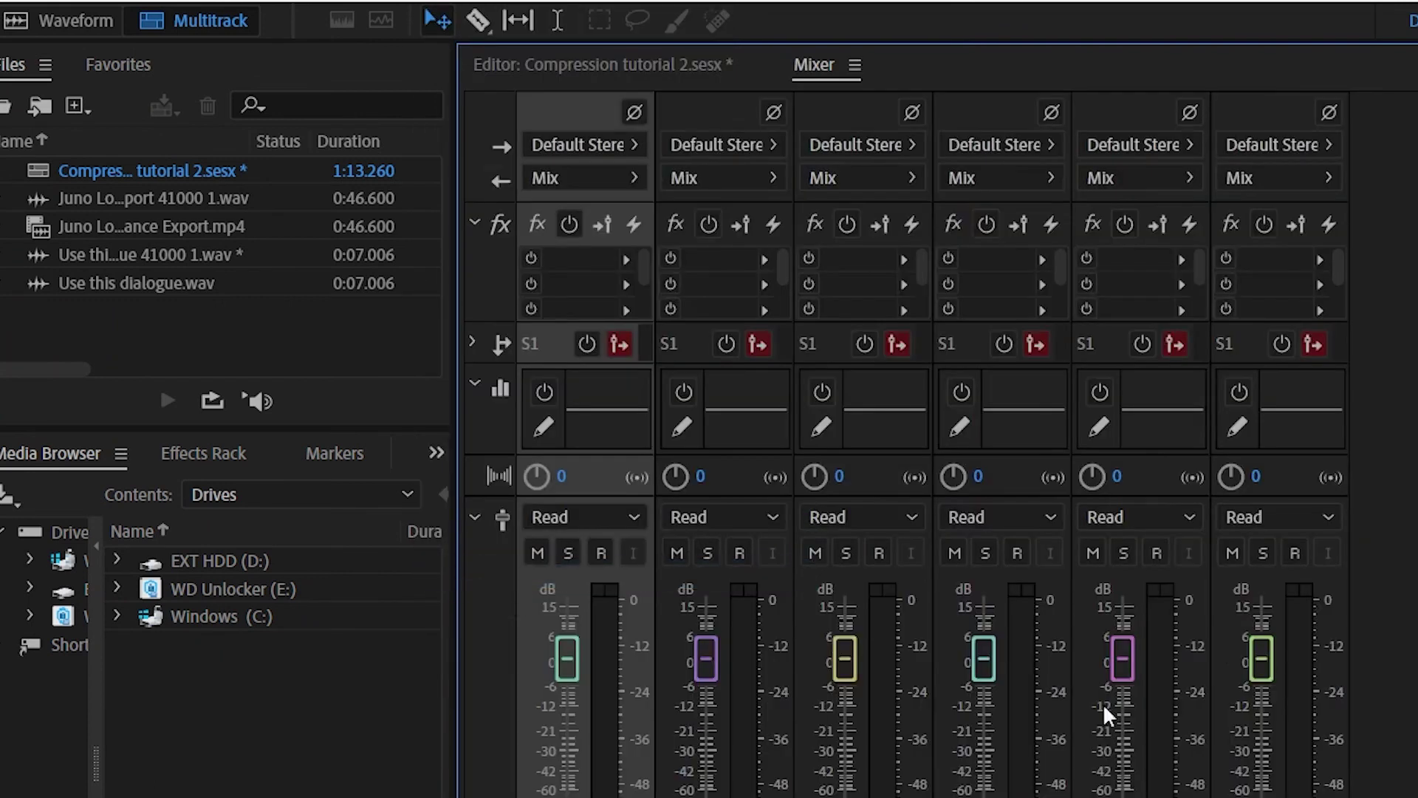
{"action": "left_click_drag", "start_coordinate": [707, 658], "coordinate": [705, 715]}
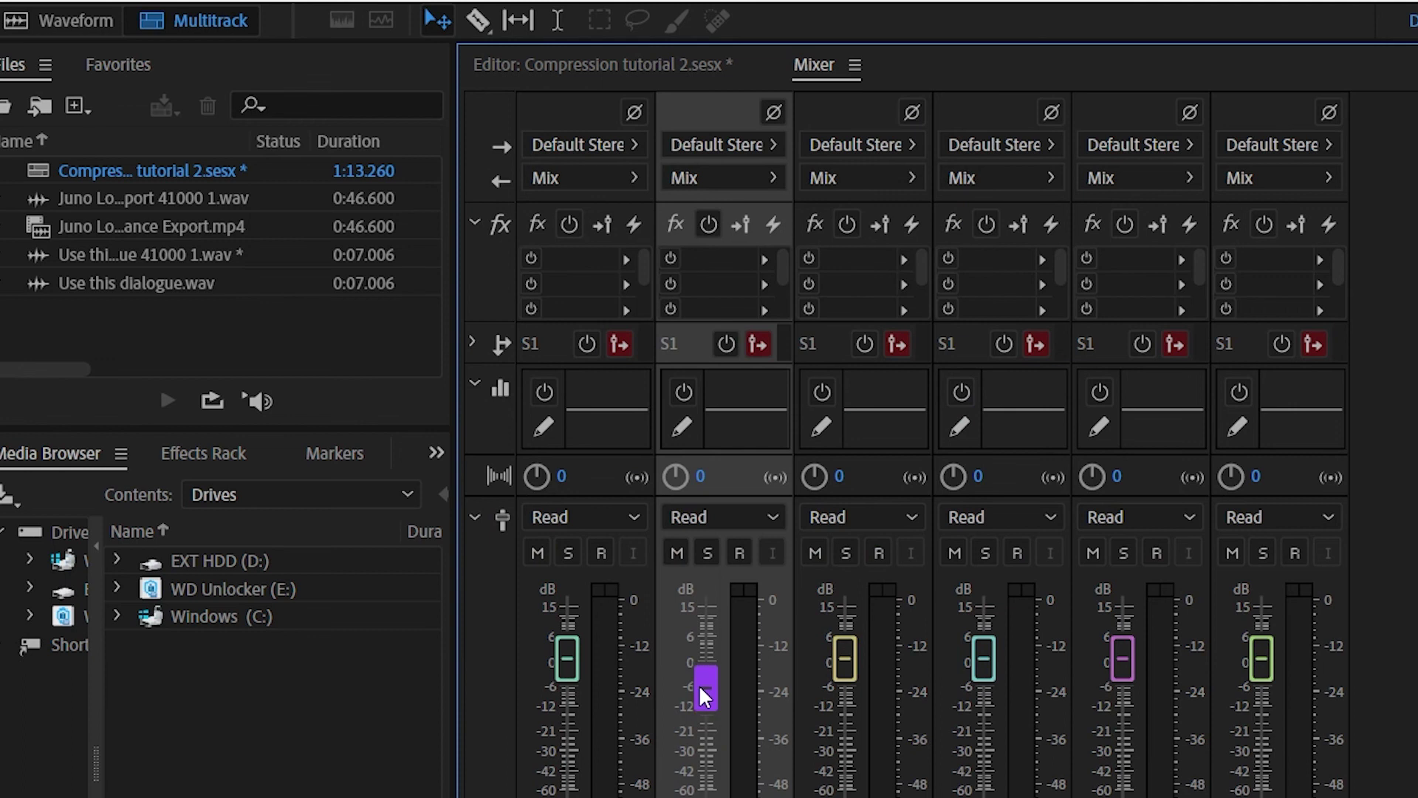
{"action": "key", "text": "alt+2"}
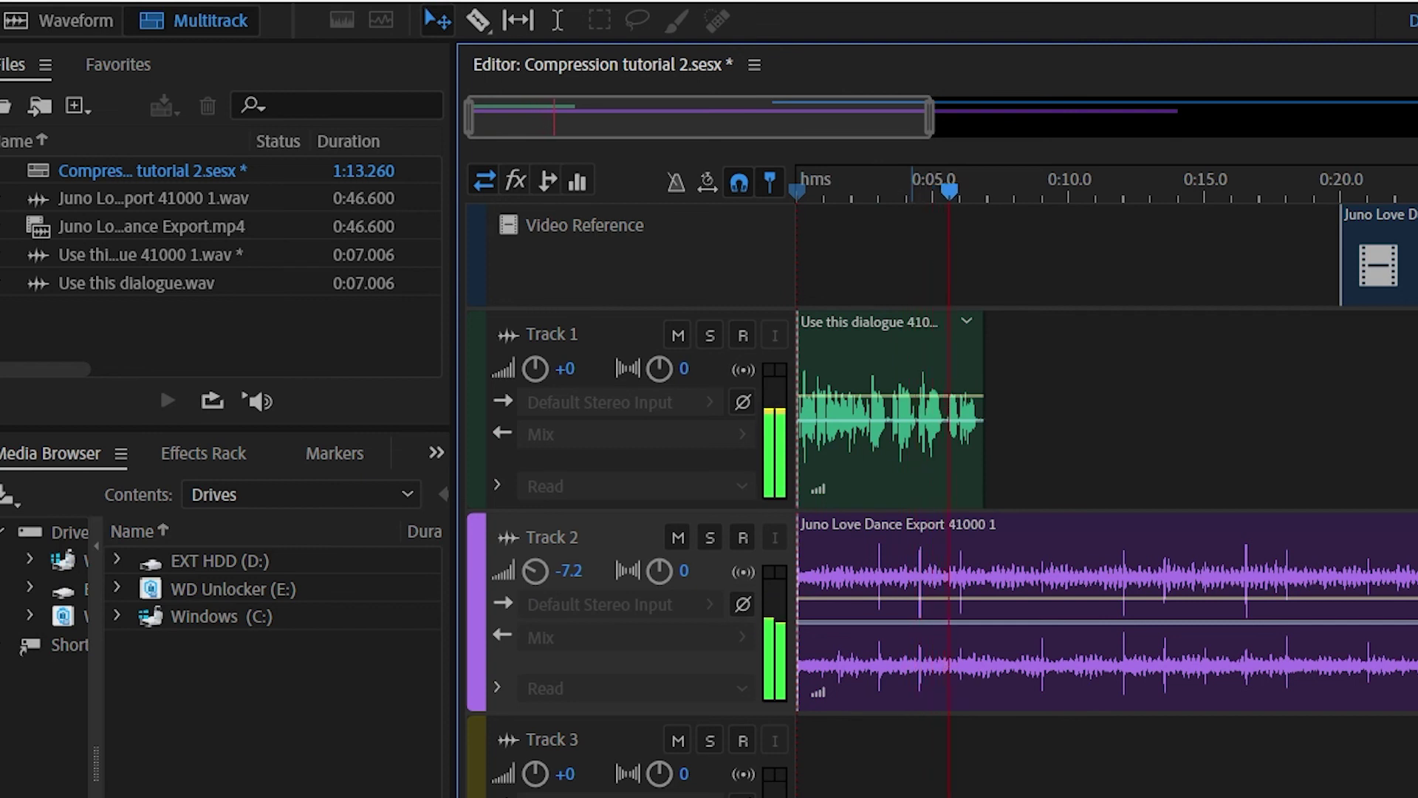
Step: Stop playback of the dialogue mixed with the -7.2 dB music track
{"action": "key", "text": "space"}
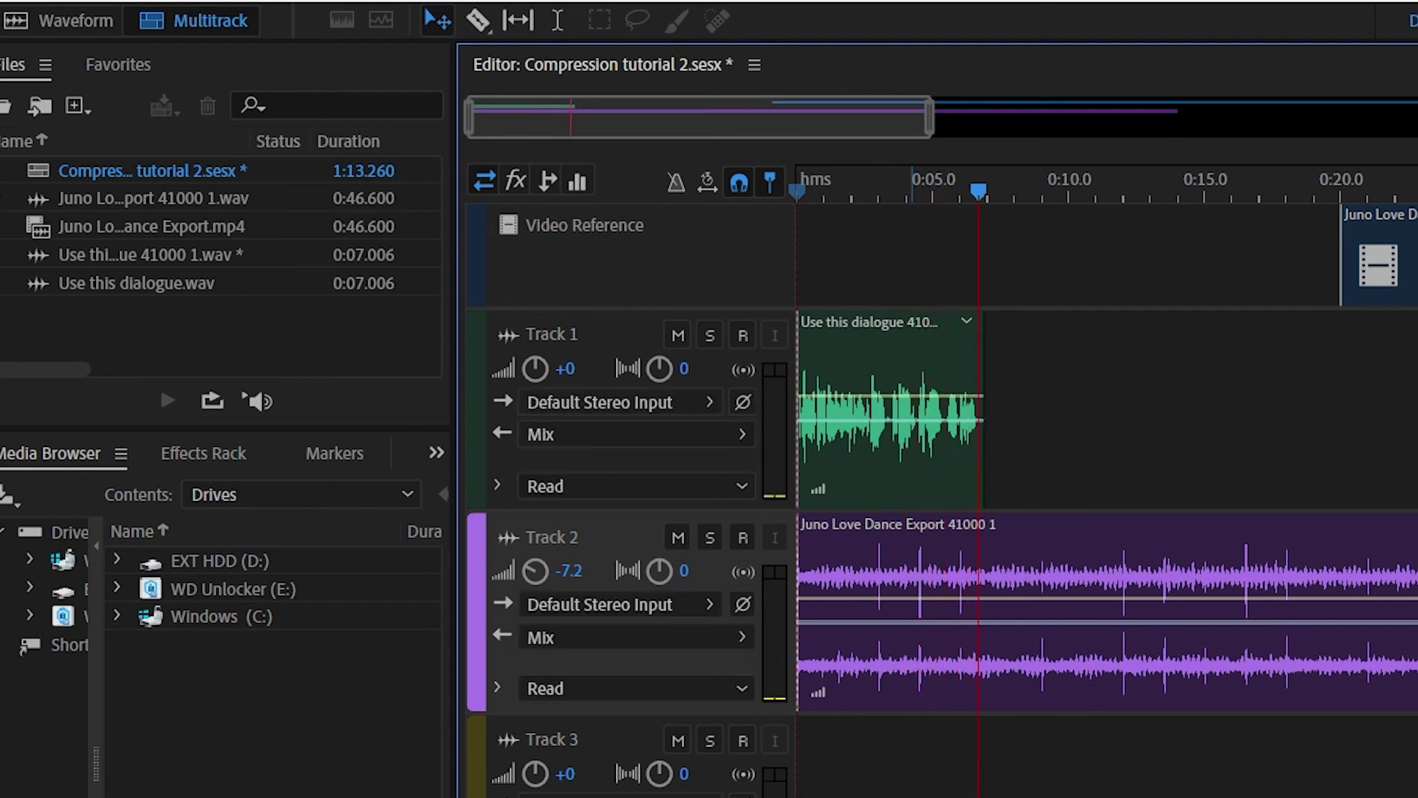